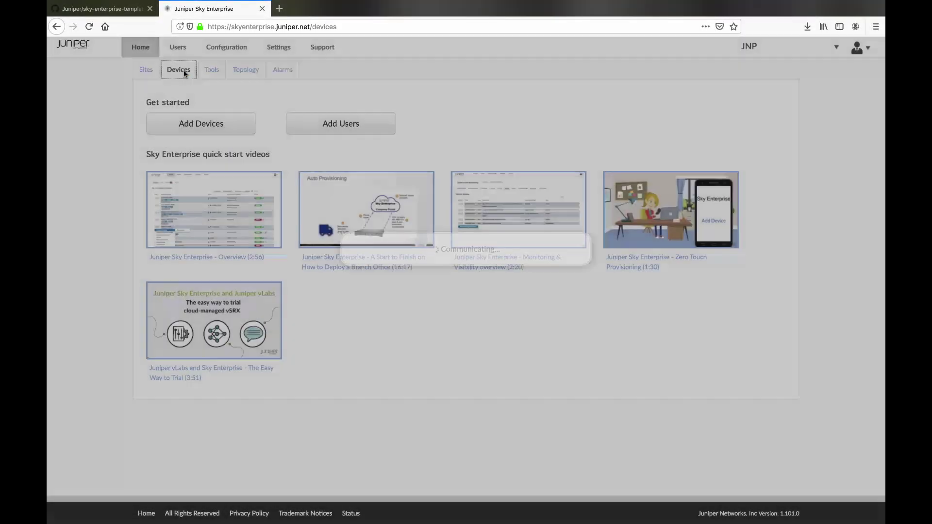
Add B5C2-QFX10K-1 as a new device in the switch category
left_click(225, 119)
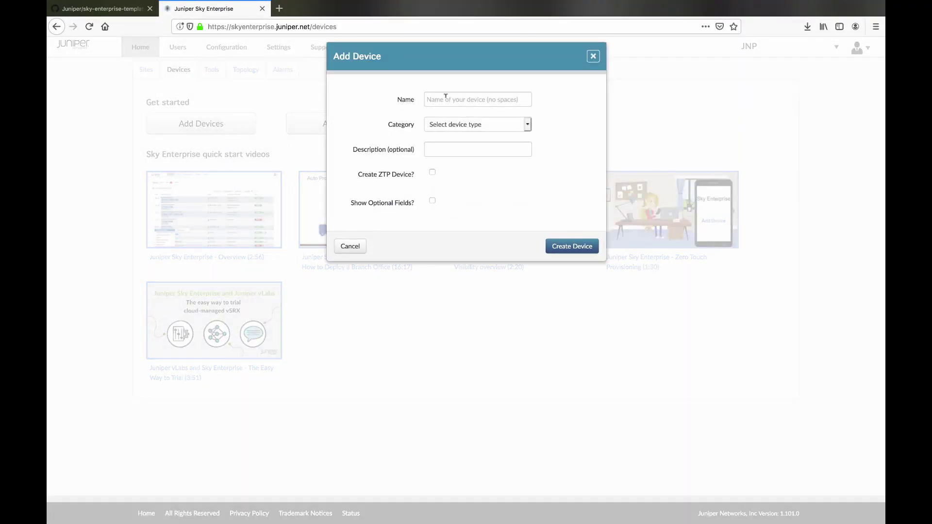
left_click(446, 96)
type("B5C2-QFX10K-1")
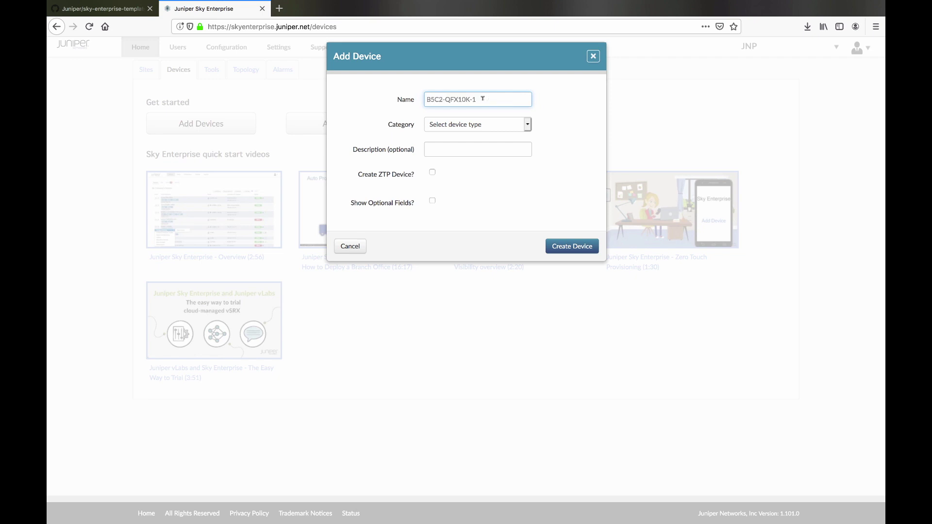
left_click(495, 126)
left_click(488, 140)
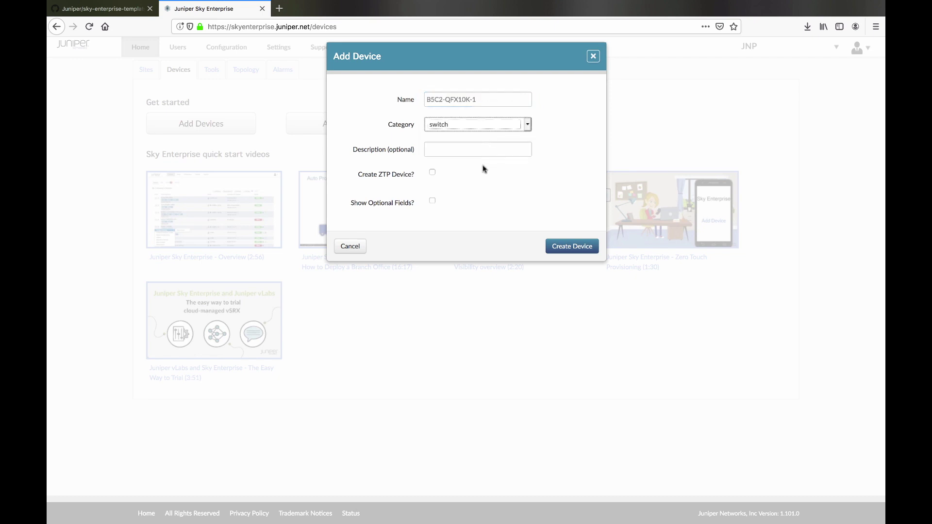
left_click(566, 248)
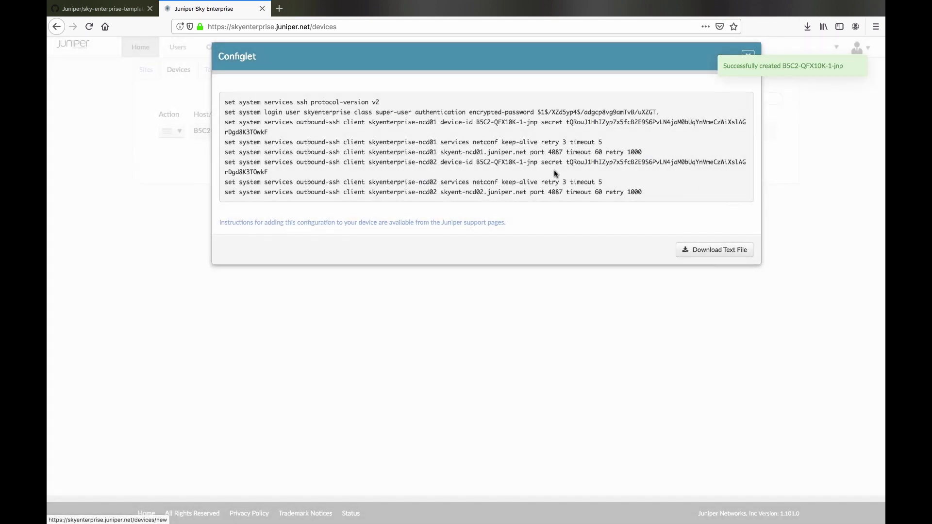
Copy the device's generated configlet commands for its terminal session
left_click(556, 174)
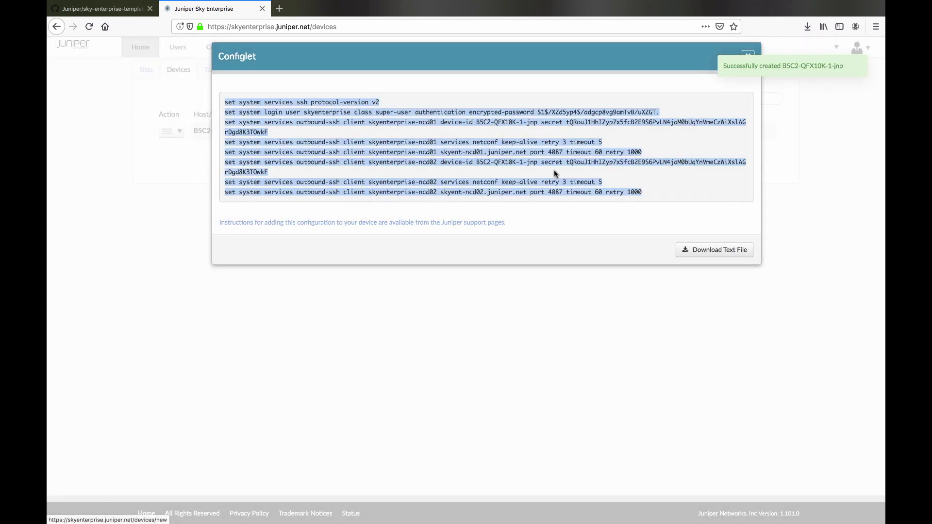
right_click(553, 160)
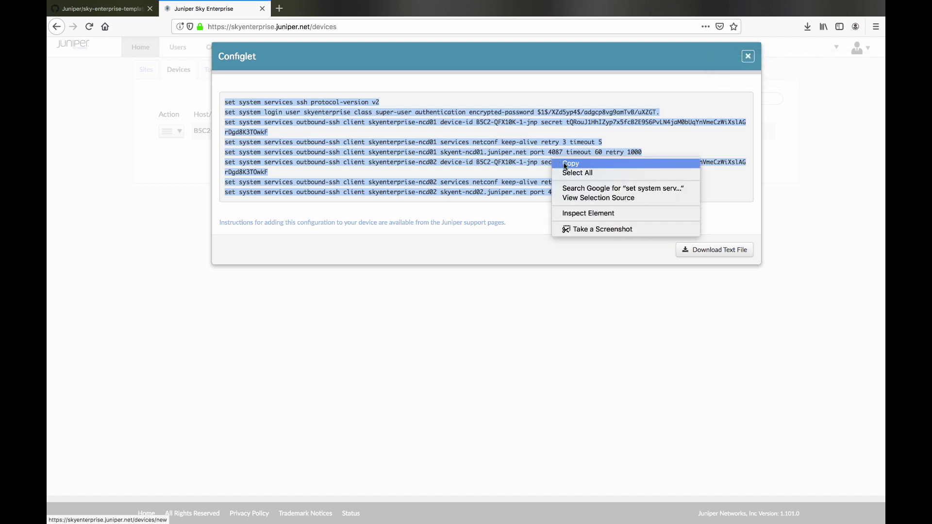
left_click(565, 164)
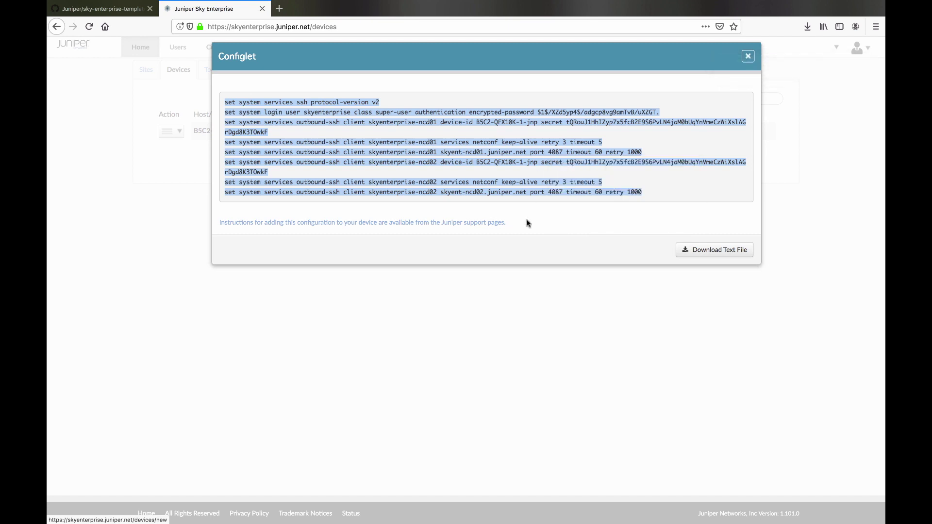
left_click(487, 510)
Paste the configlet on B5C2-QFX10K-1, review the show | compare diff, then return to the Sky device list
key("super+v")
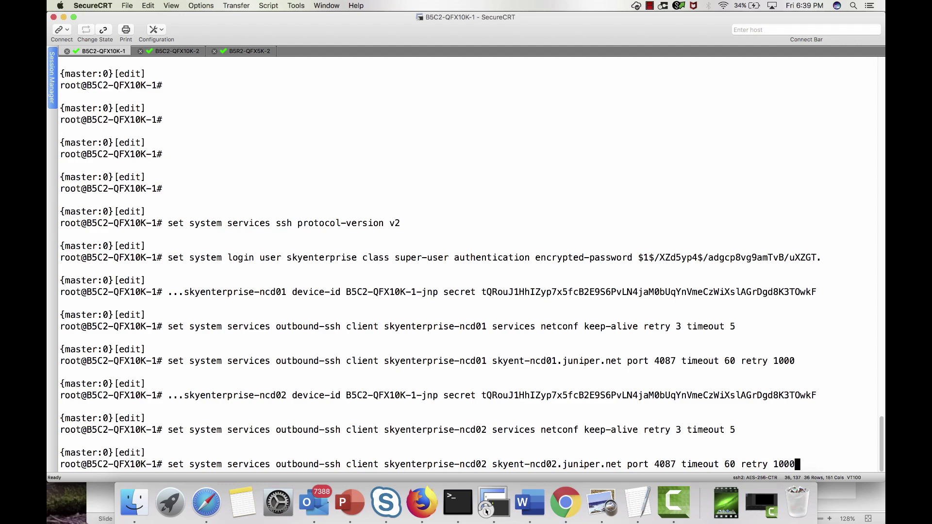
type("show ")
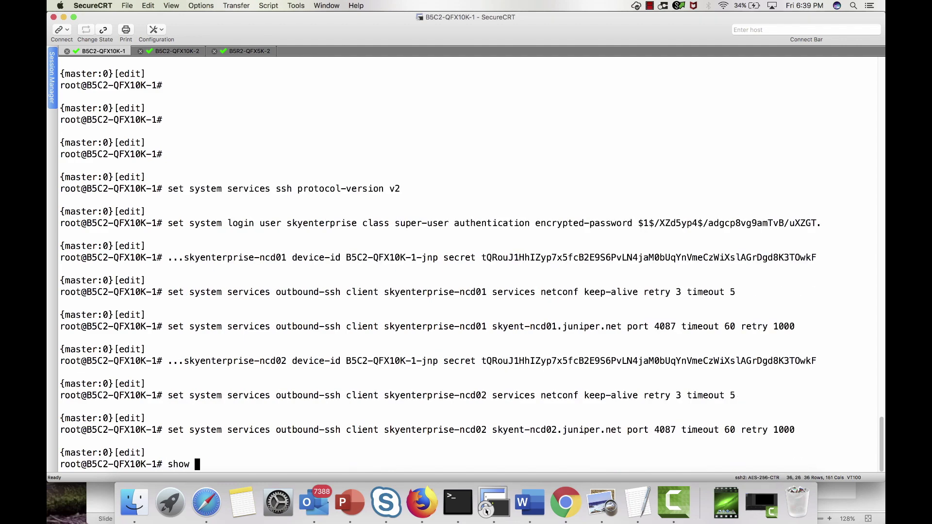
type("| compare")
key("Return")
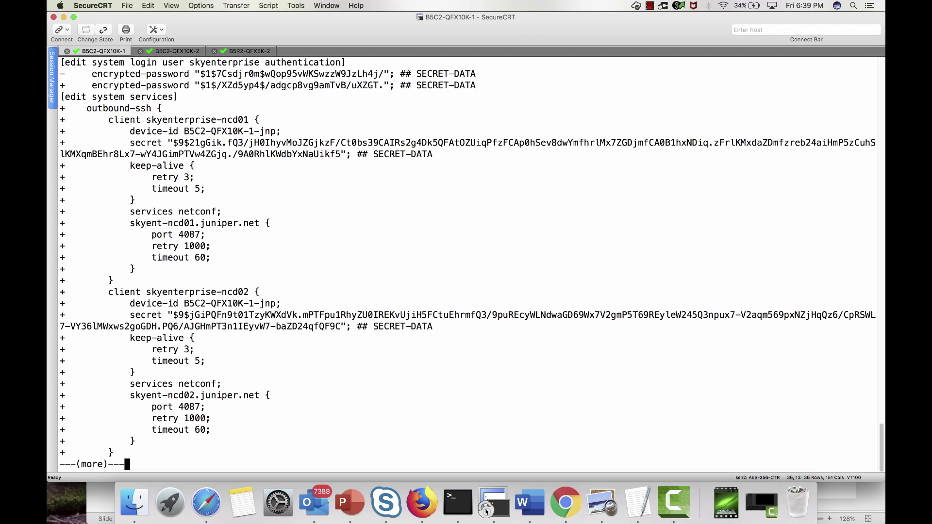
key("space")
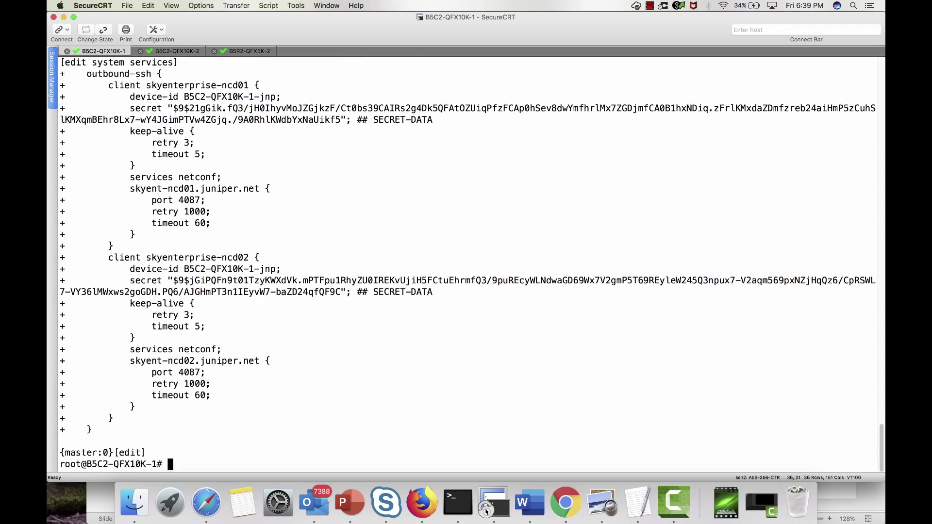
left_click(422, 503)
left_click(144, 53)
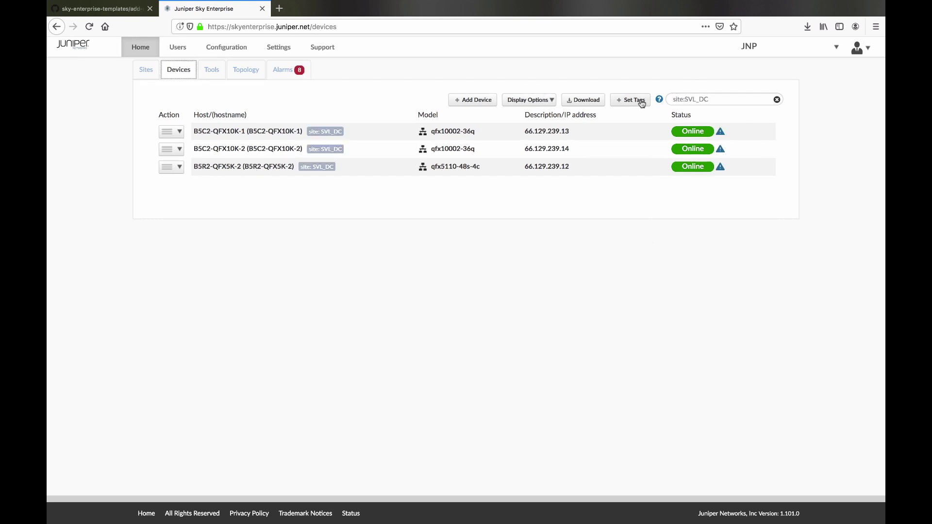
Apply the Spine_Devices tag to B5C2-QFX10K-1-jnp and B5C2-QFX10K-2-jnp and save
left_click(636, 100)
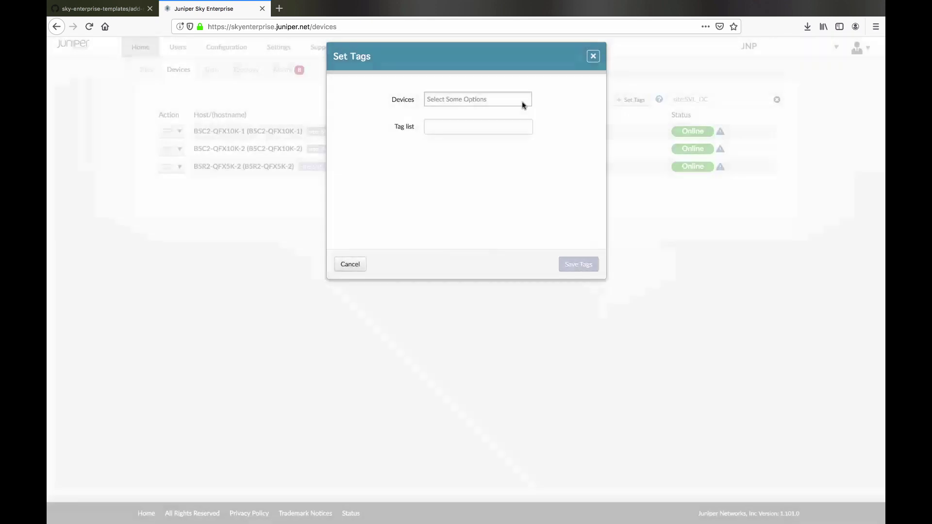
left_click(453, 100)
left_click(453, 115)
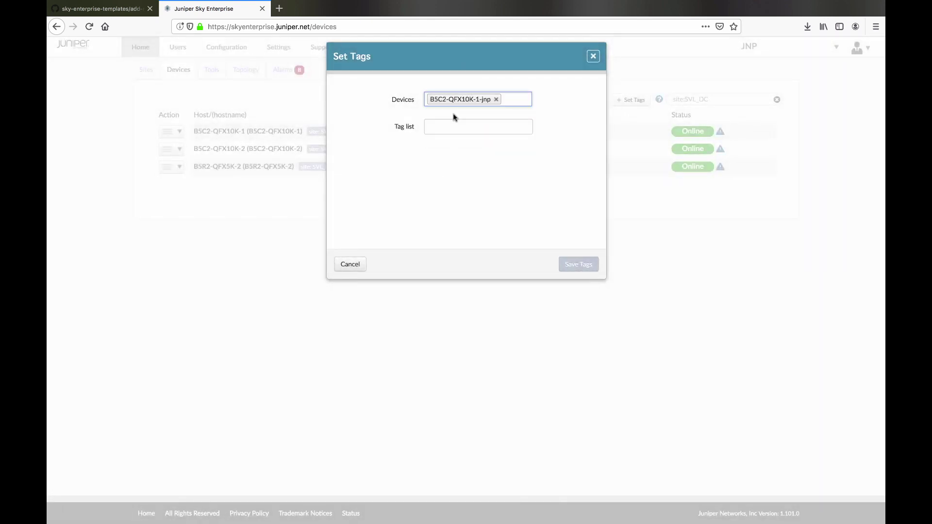
left_click(505, 93)
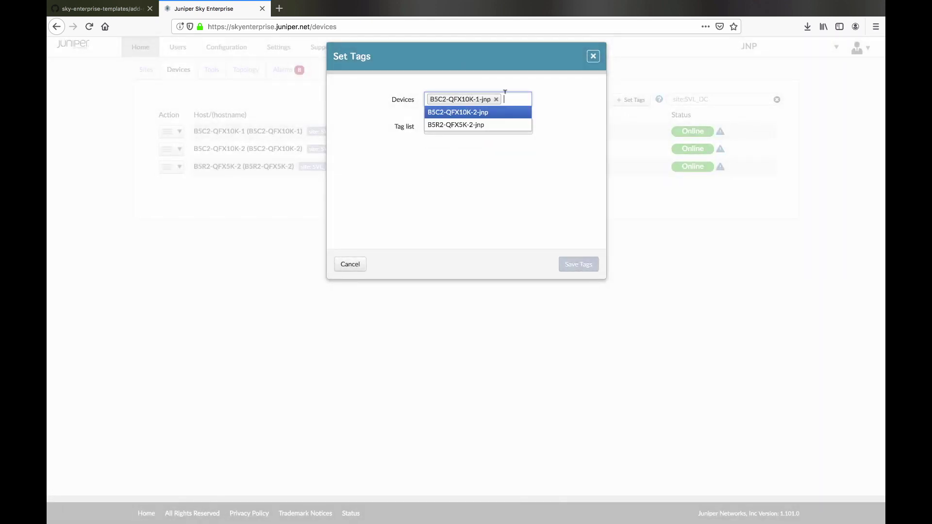
left_click(490, 113)
left_click(479, 140)
left_click(466, 154)
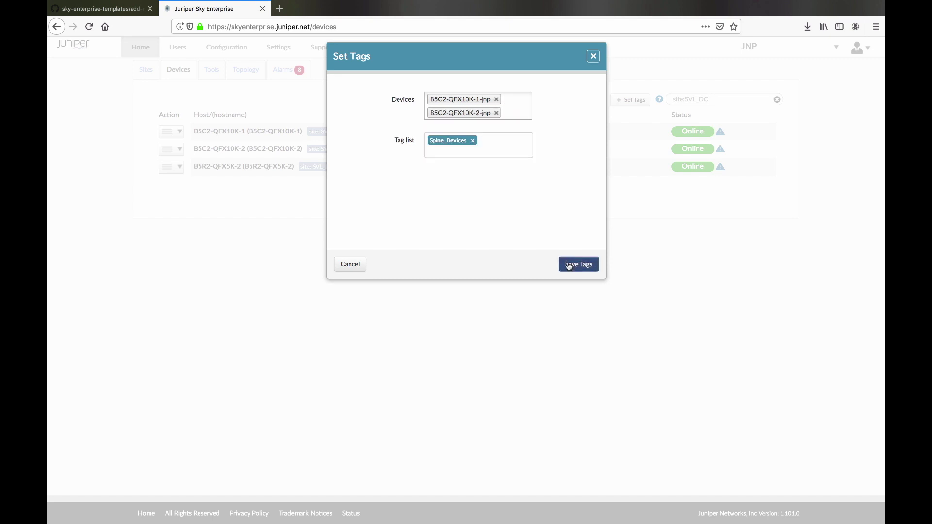
left_click(574, 264)
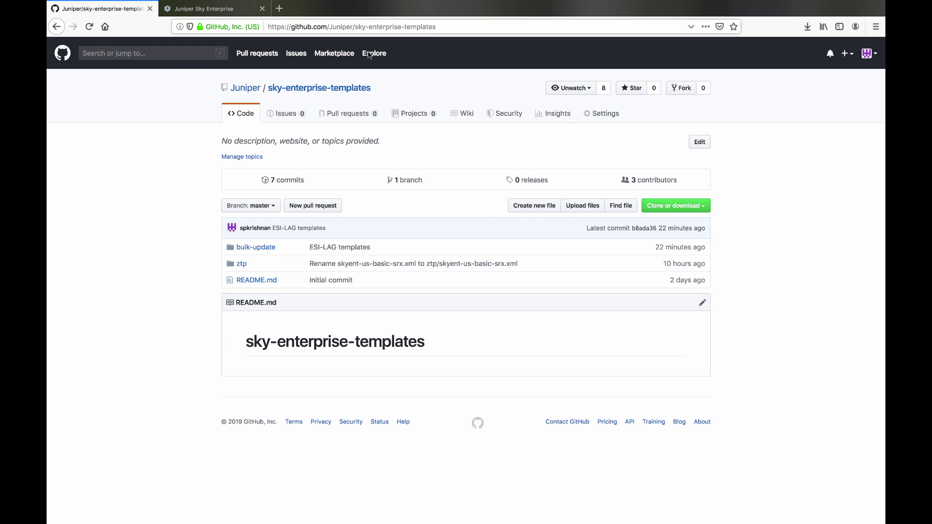
Open bulk-update/esi-lag/esi-lag-underlay-overlay-config and select all its configuration lines
left_click_drag(396, 92, 230, 89)
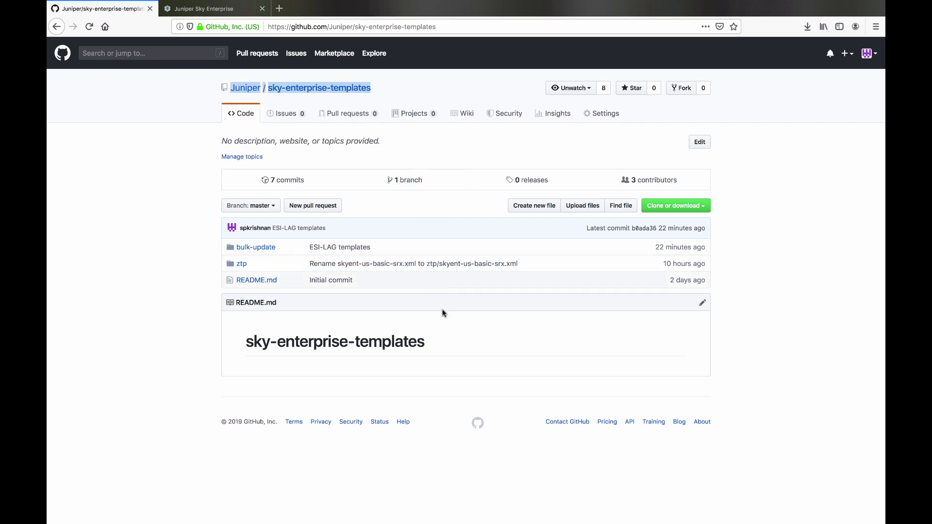
left_click(786, 276)
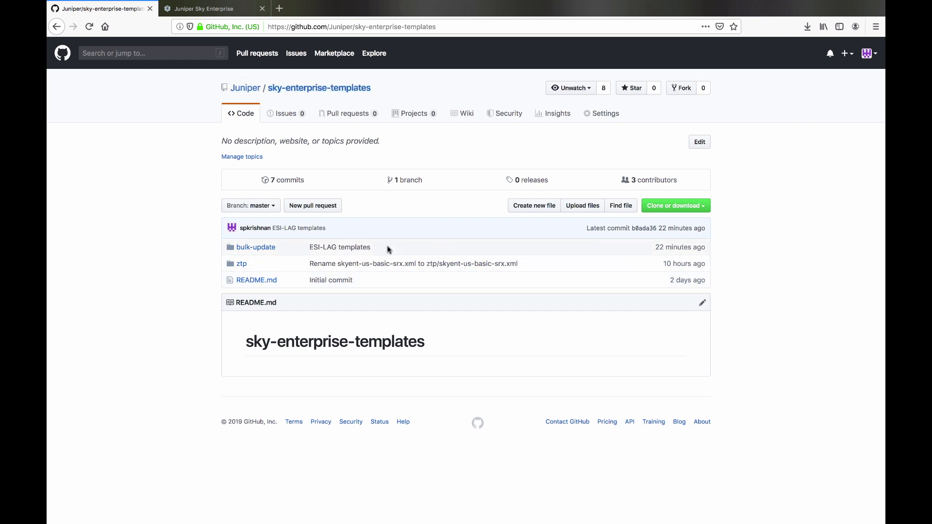
left_click(266, 250)
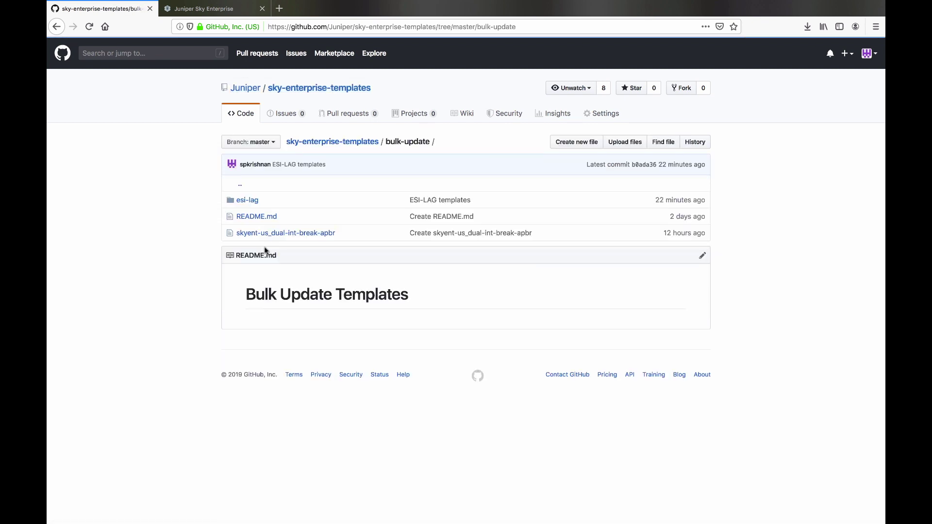
left_click(255, 201)
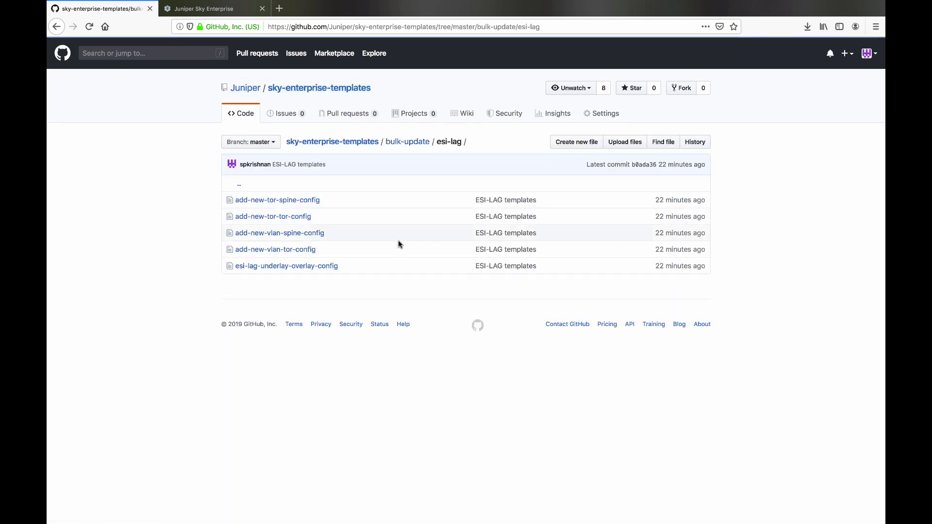
left_click(333, 267)
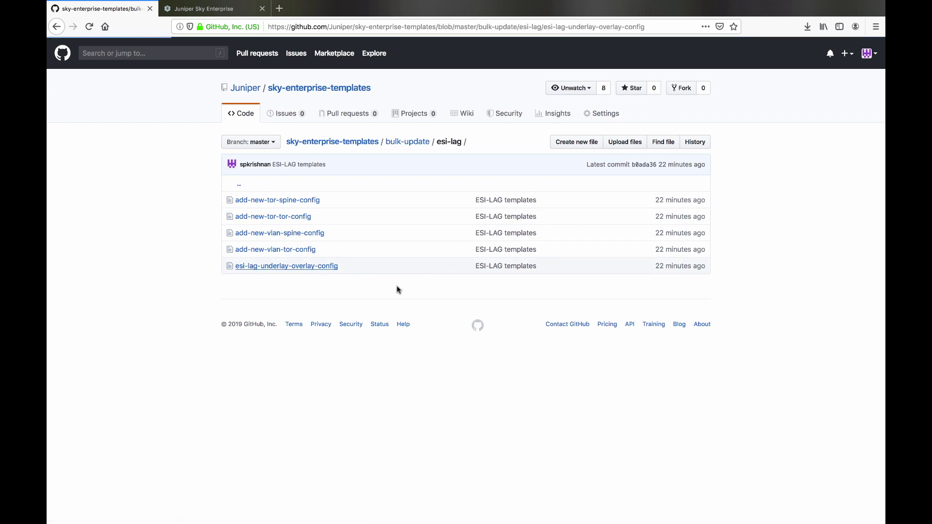
left_click_drag(253, 229, 612, 490)
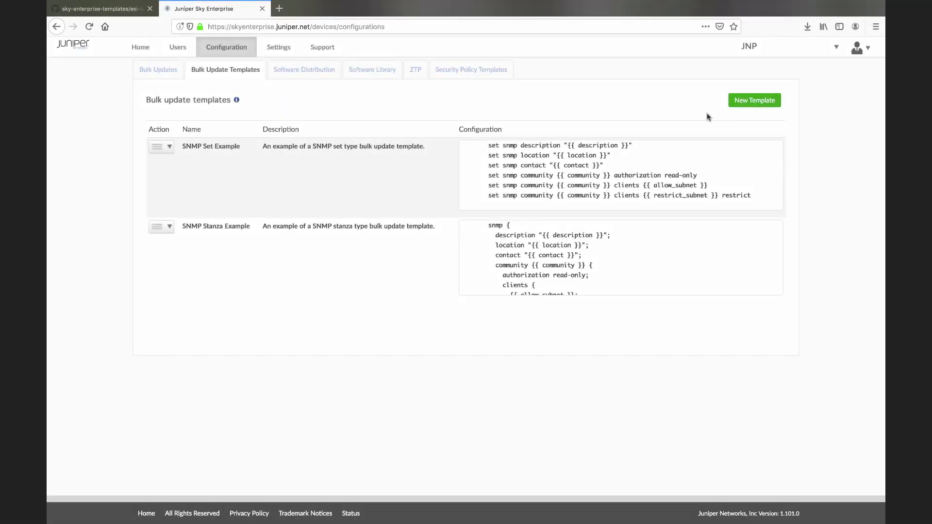
Save a new template ESI_LAG_Underlay_Overlay_Config containing the pasted underlay and overlay set commands
left_click(751, 103)
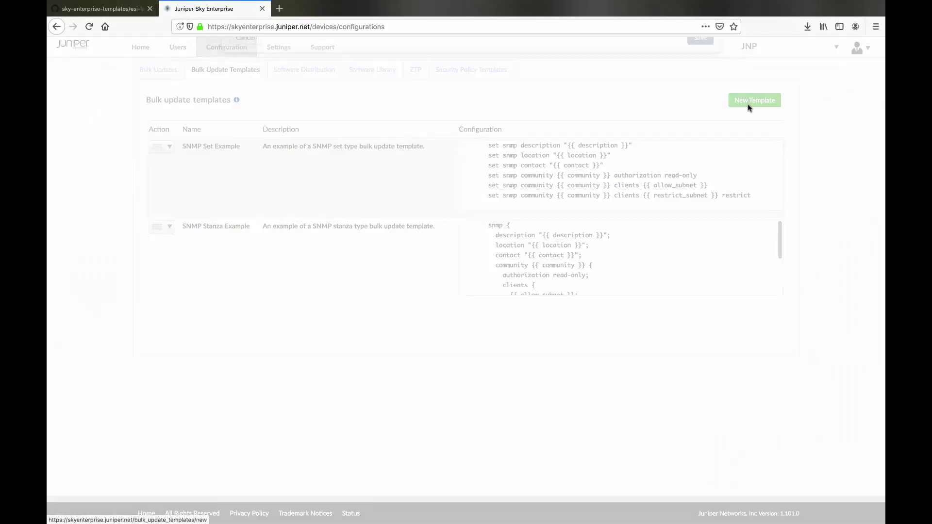
left_click(418, 232)
key("ctrl+v")
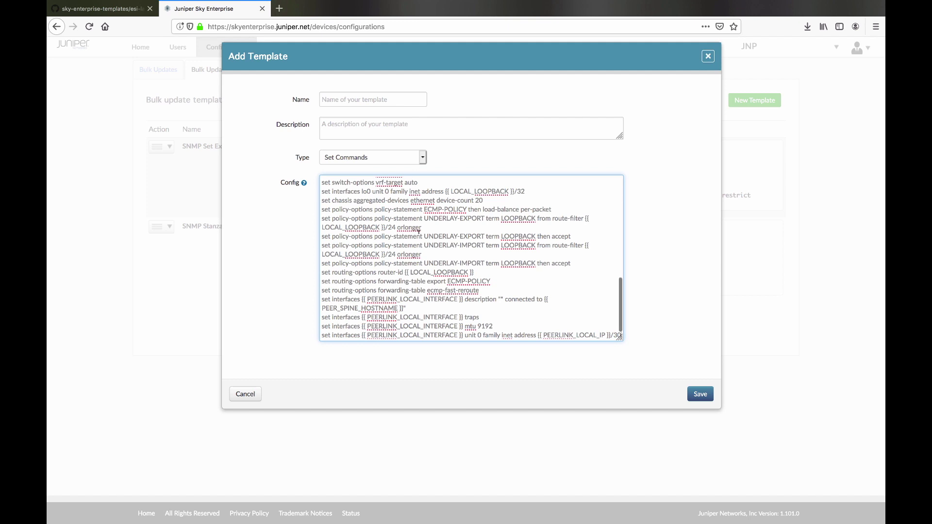
scroll(419, 232, "up", 15)
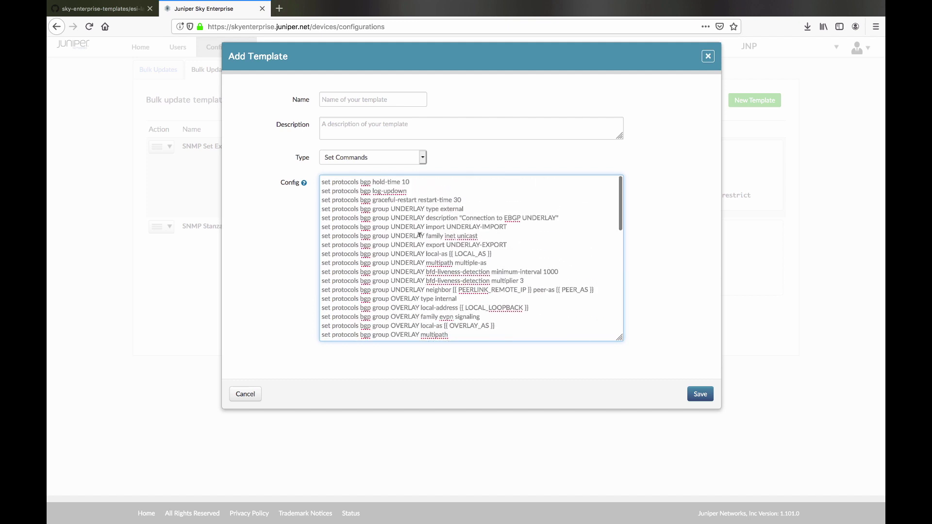
left_click(380, 99)
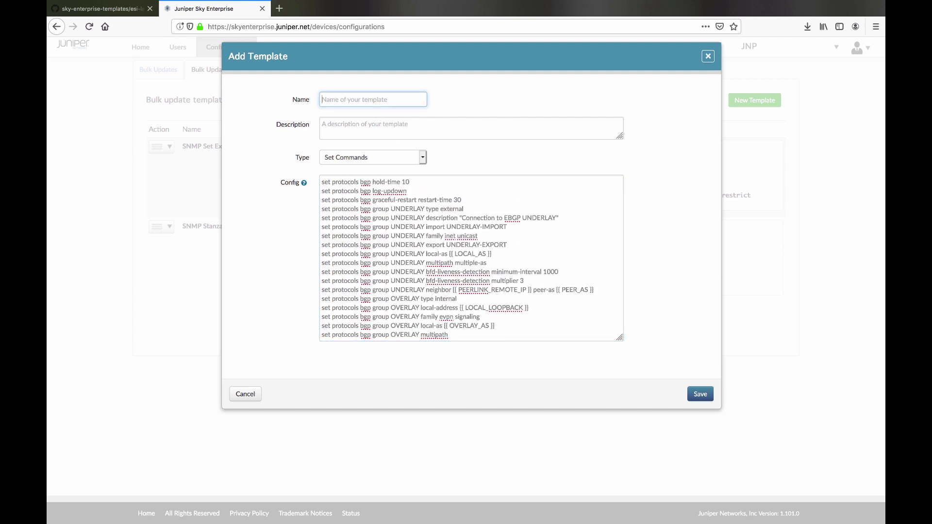
key("super+v")
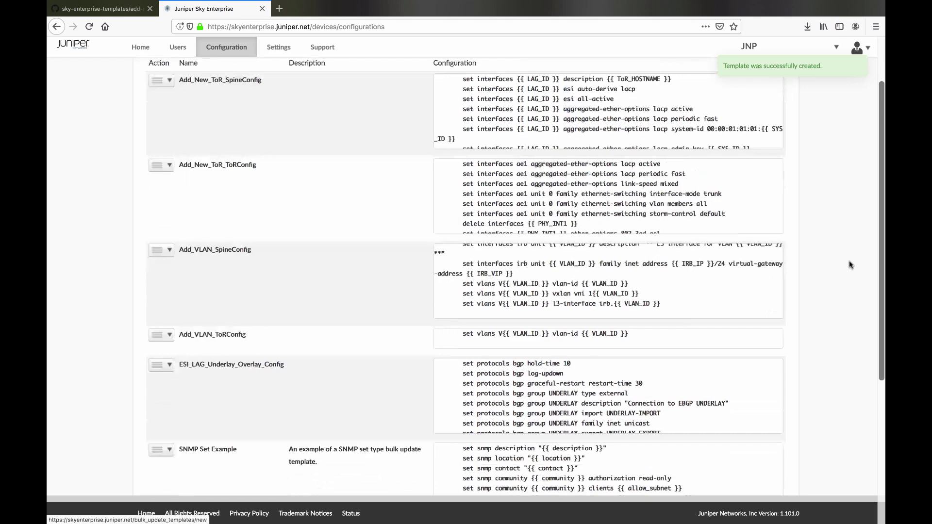
scroll(850, 265, "down", 5)
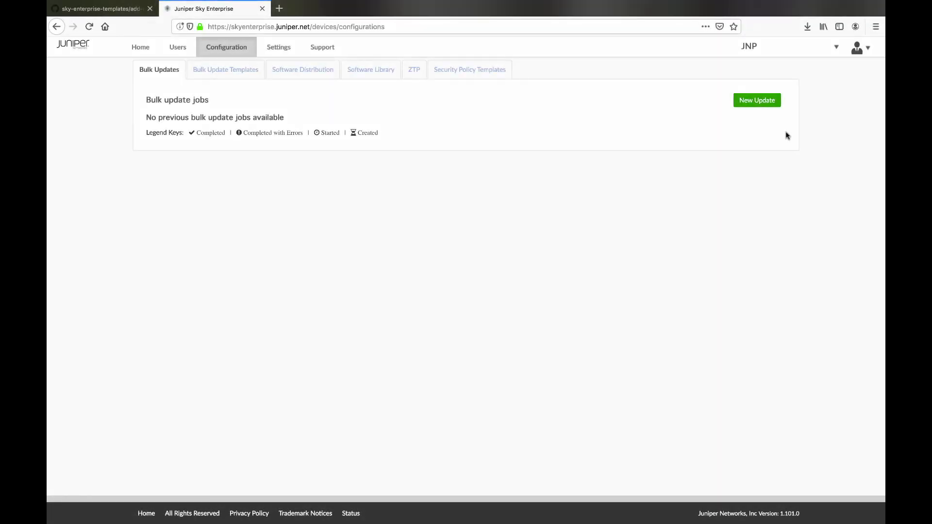
Start an advanced bulk update using ESI_LAG_Underlay_Overlay_Config on tag Spine_Devices, with table input
left_click(755, 100)
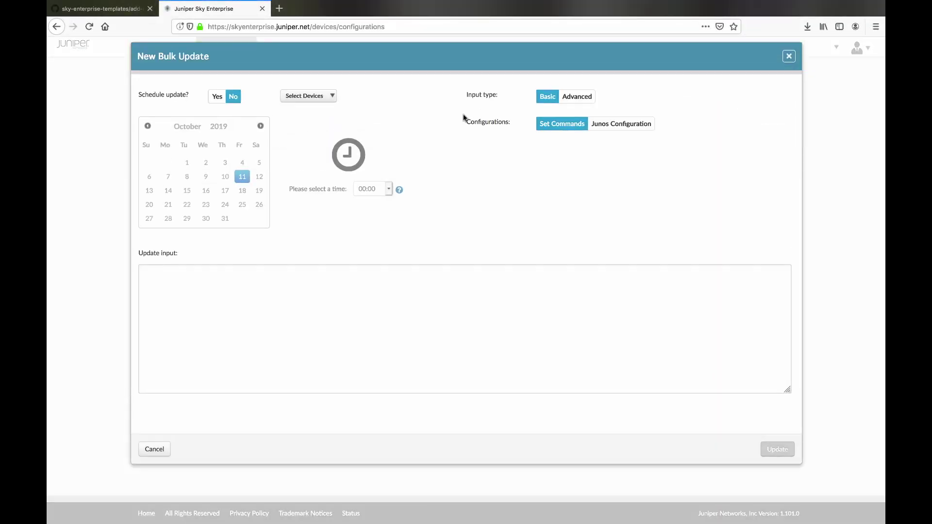
left_click(578, 97)
left_click(588, 125)
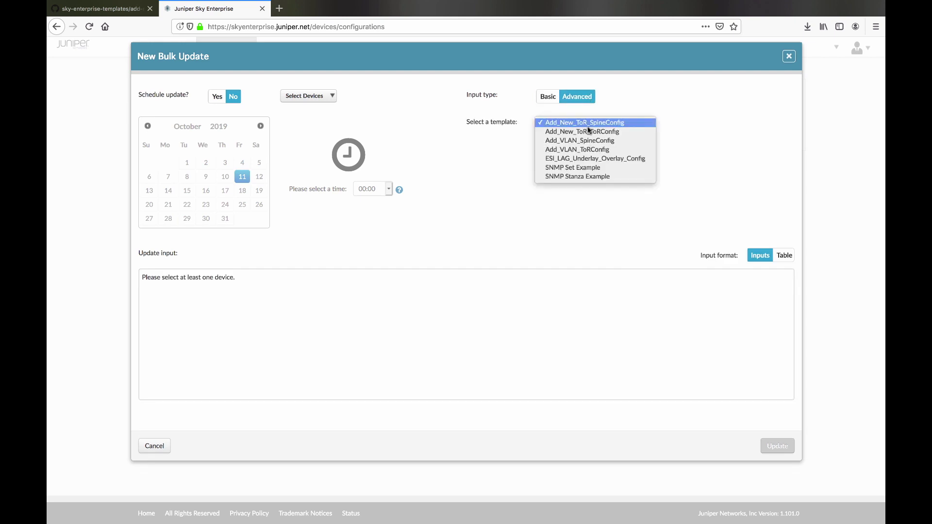
left_click(584, 162)
left_click(324, 95)
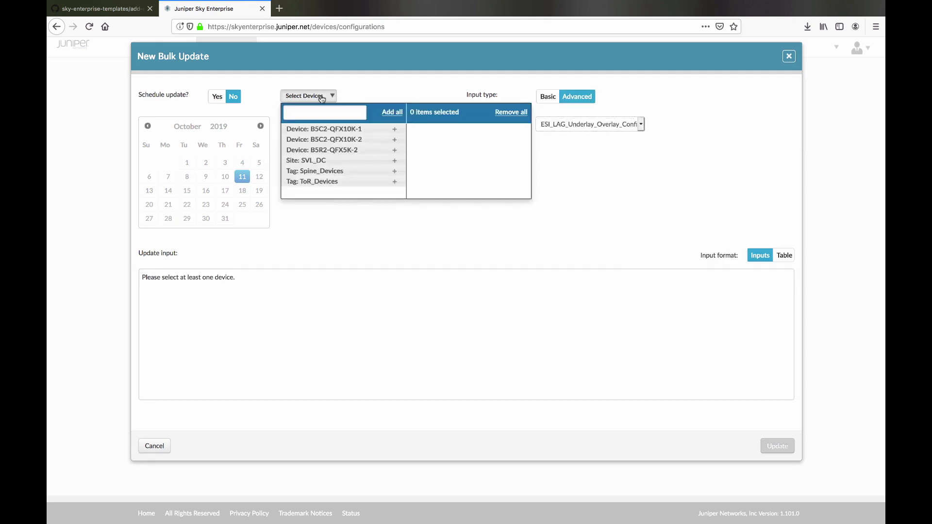
left_click(395, 171)
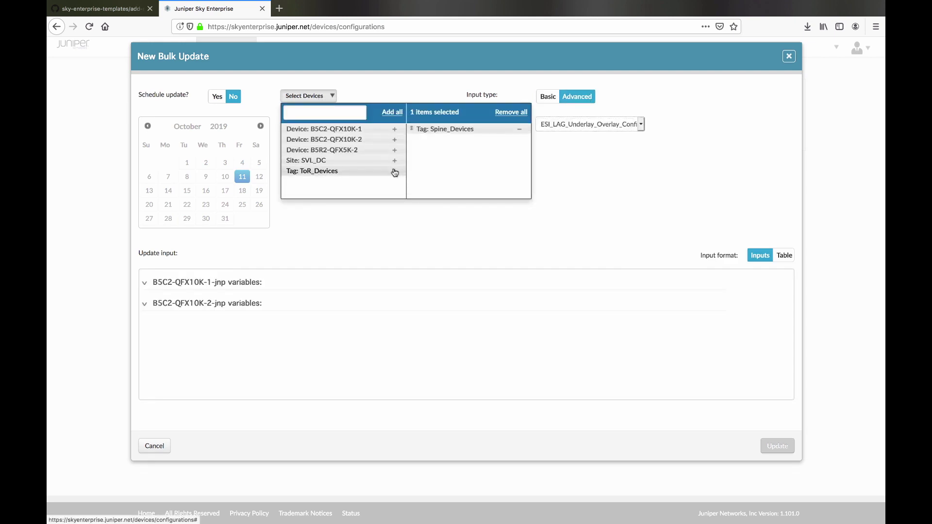
left_click(573, 215)
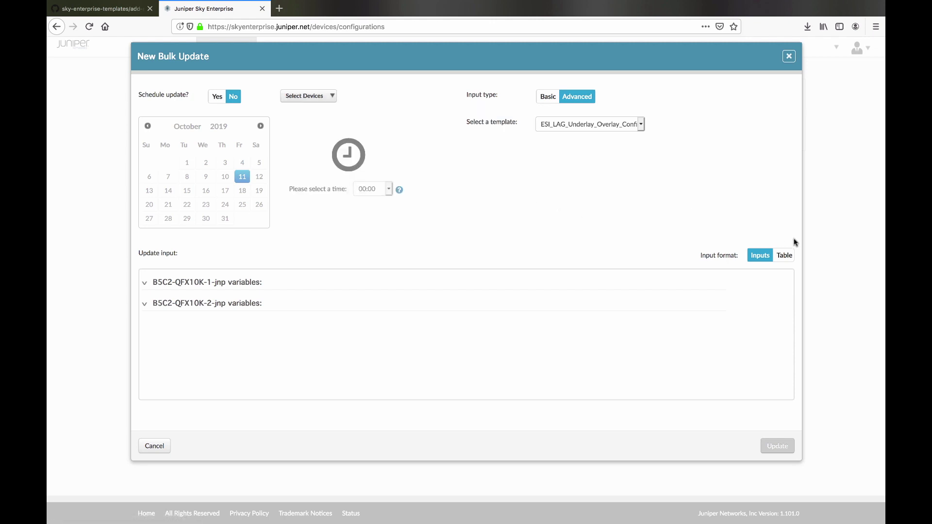
left_click(785, 255)
Enter LOCAL_AS 65001/65002, PEERLINK_REMOTE_IP 172.16.0.2/172.16.0.1 and PEER_AS 65002/65001 for the spines
left_click(324, 293)
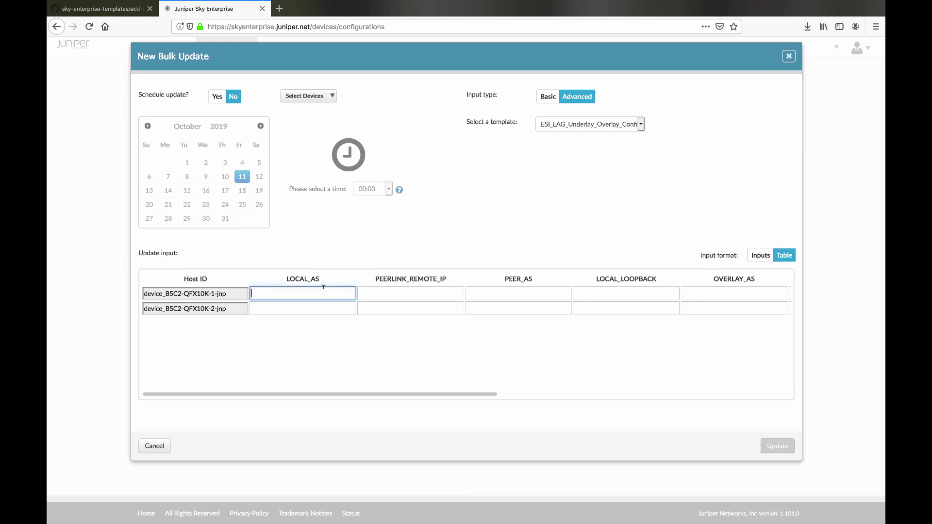
type("65001")
left_click(318, 309)
type("65002")
left_click(418, 294)
type("172.16.0.2")
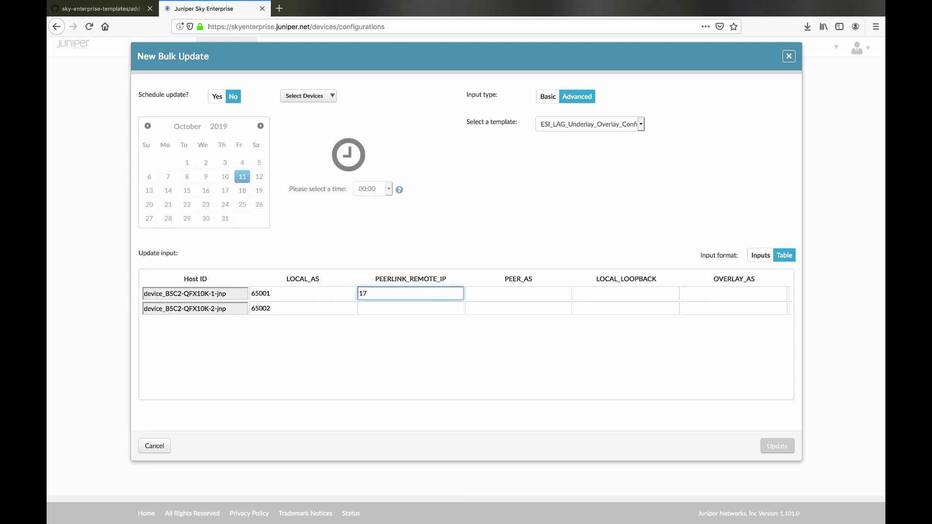
left_click(414, 309)
type("172.16.0.1")
left_click(518, 293)
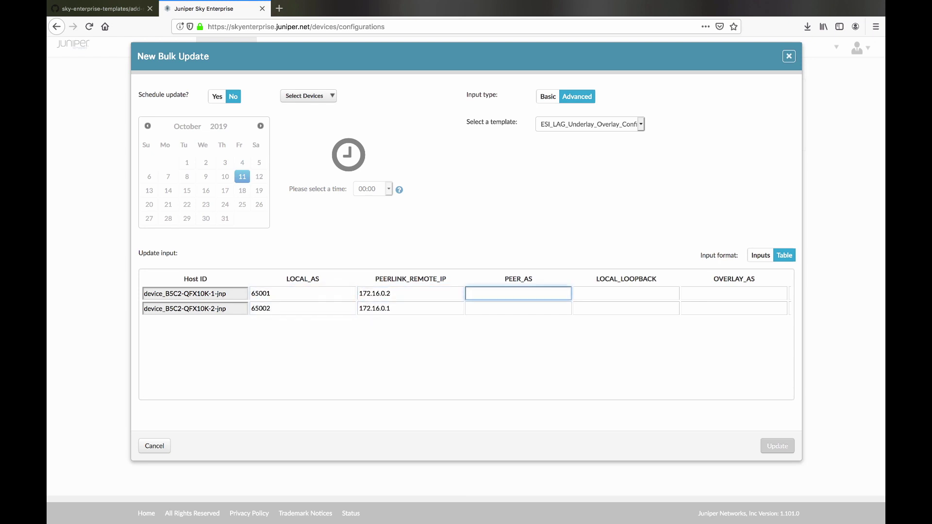
type("65002")
left_click(518, 309)
type("65001")
Enter loopbacks 192.168.62.2/192.168.62.3, OVERLAY_AS 65000 for both, and the REMOTE_LOOPBACK values
left_click(626, 293)
type("192.168.62.2")
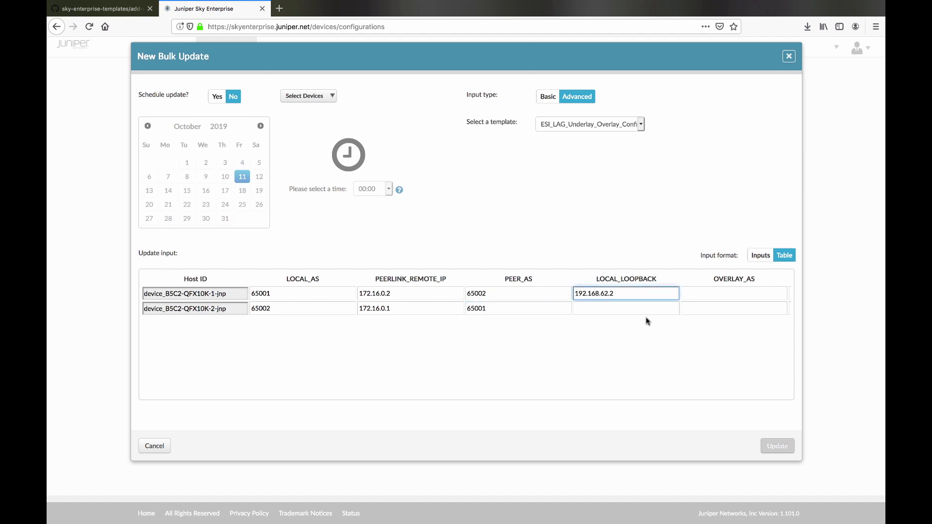
left_click(646, 310)
type("192.168.62.3")
left_click(733, 293)
type("65000")
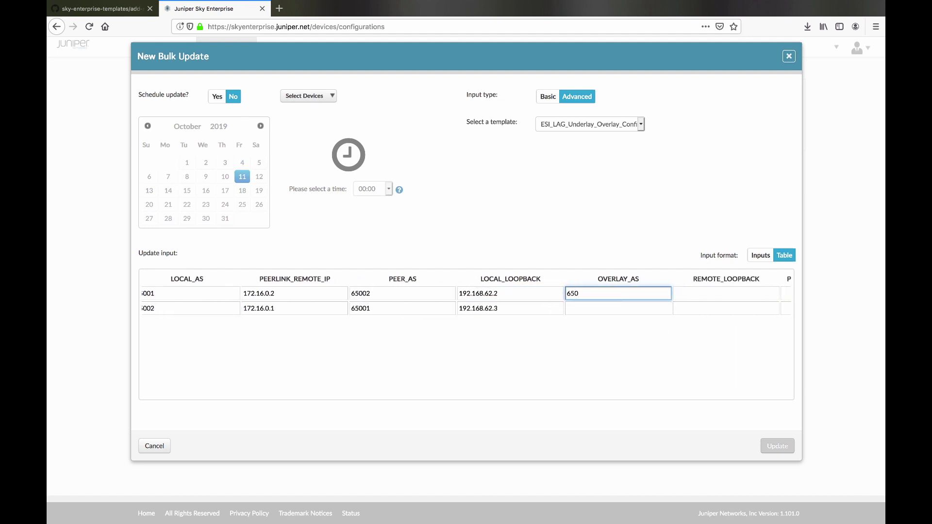
left_click(619, 309)
type("65000")
left_click(726, 293)
type("192.168.62.3")
left_click(735, 309)
type("192.168.62.2")
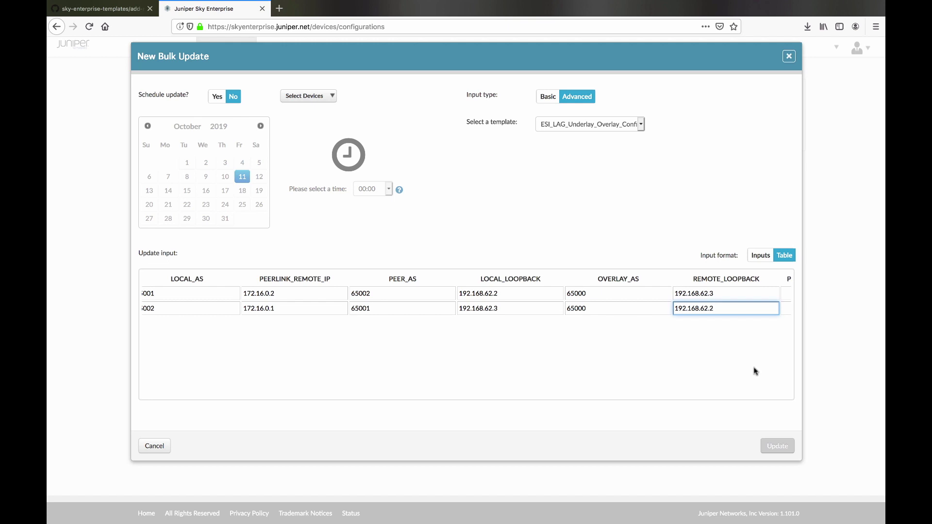
Set PEERLINK_LOCAL_INTERFACE et-0/0/35 for both spines and the peer hostname B5C2-QFX10K-2
scroll(755, 371, "right", 2)
left_click(719, 294)
type("et-0/0/35")
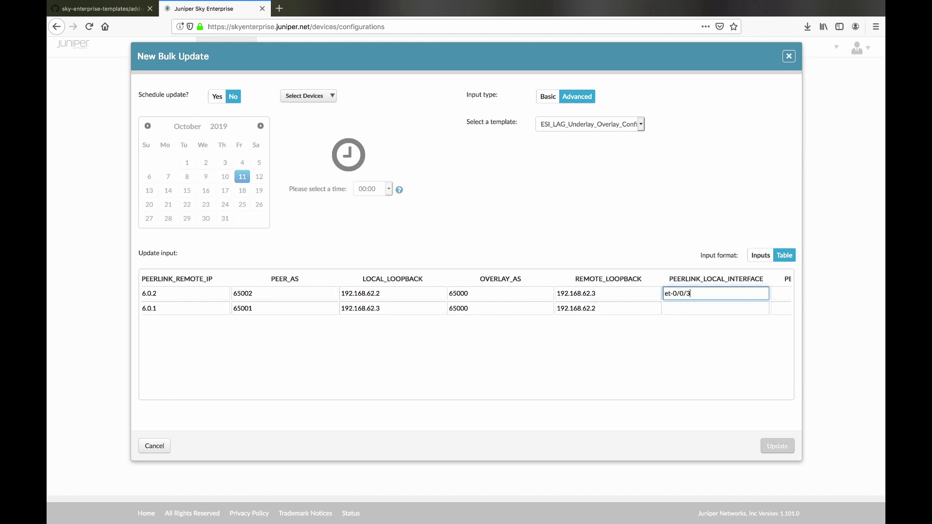
left_click(719, 309)
type("et-0/0/35")
key("Tab")
type("B5C2-QFX10K-2")
left_click(650, 296)
type("B5C2-QFX10K-2")
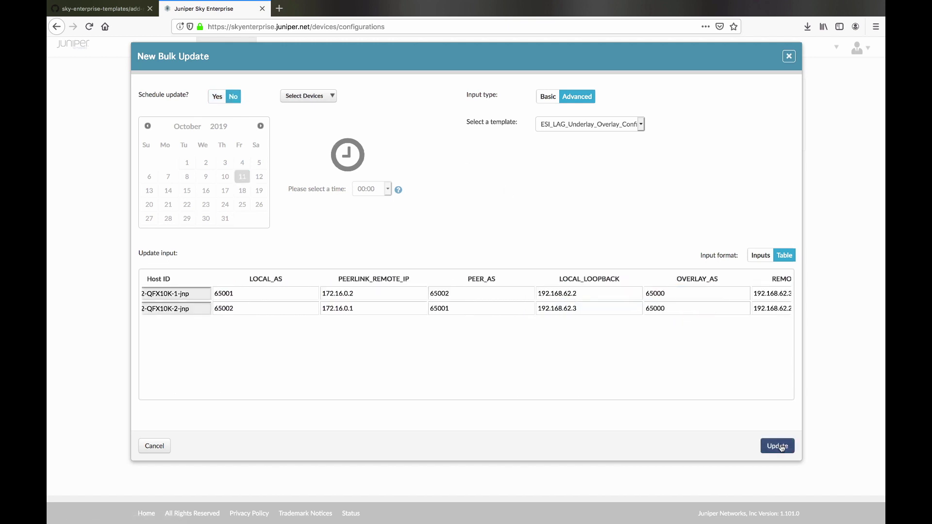
Run the update on both spines and inspect the report's pushed Input and Log sections
left_click(779, 446)
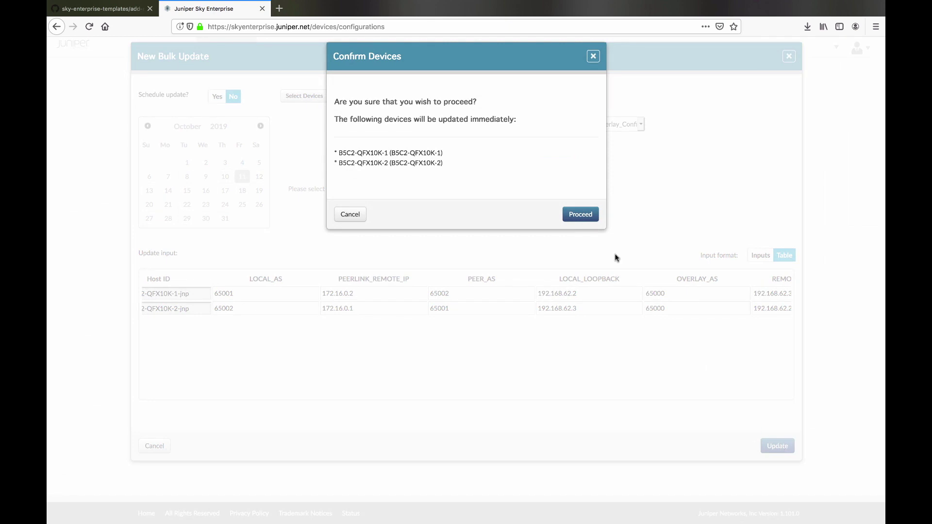
left_click(580, 215)
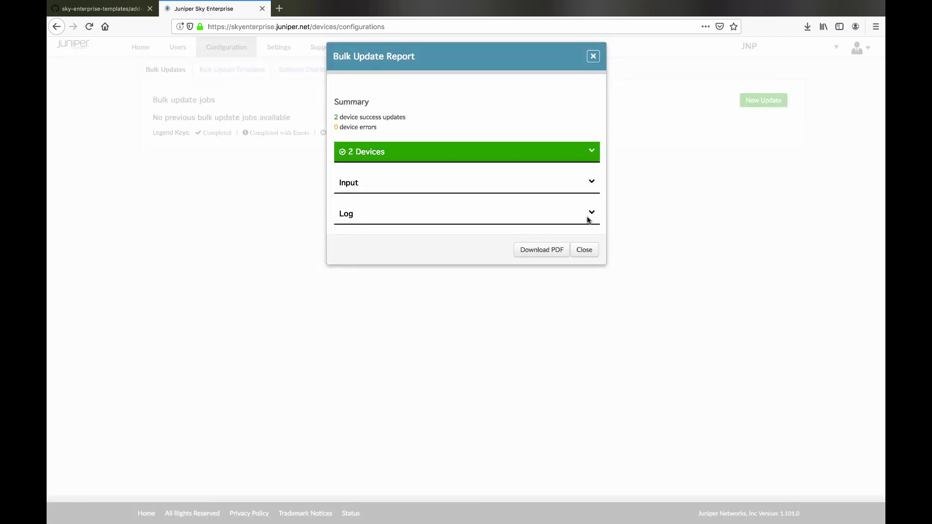
left_click(590, 190)
scroll(548, 313, "down", 5)
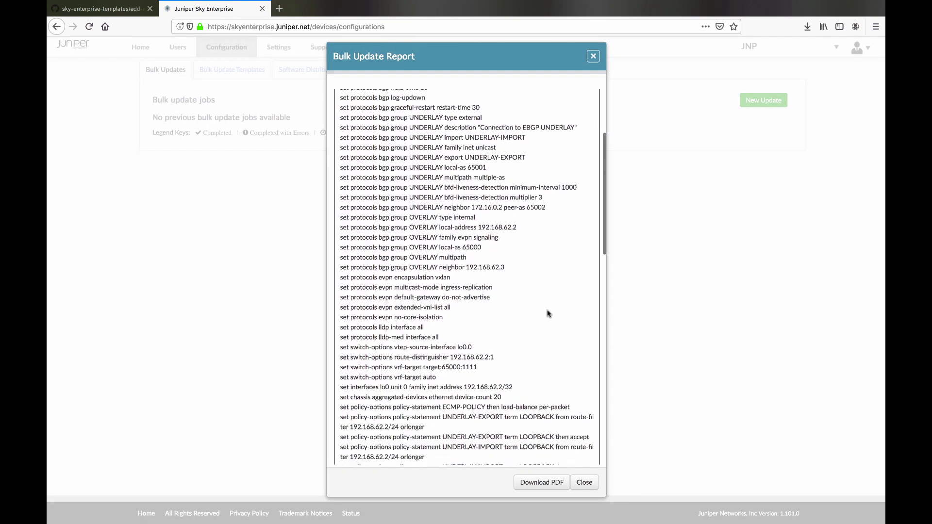
scroll(548, 313, "up", 5)
left_click_drag(340, 199, 408, 201)
scroll(439, 326, "down", 5)
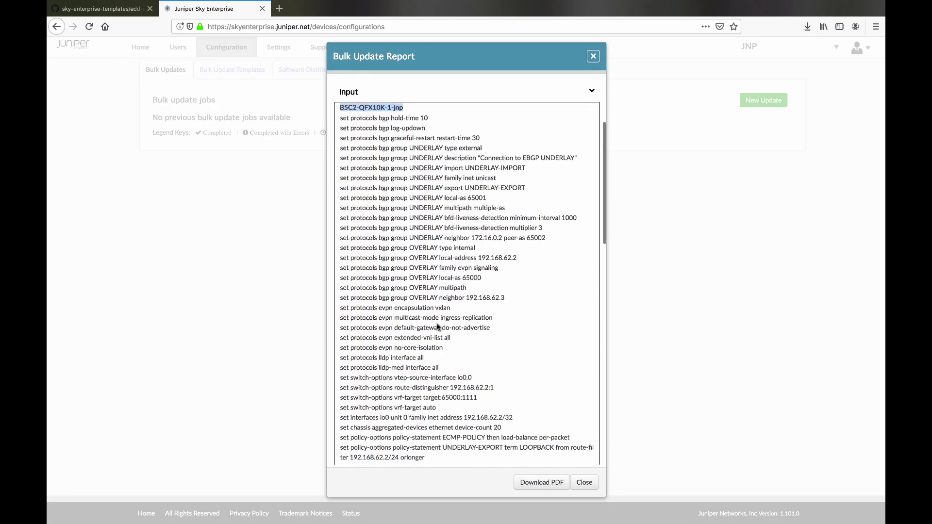
left_click(593, 453)
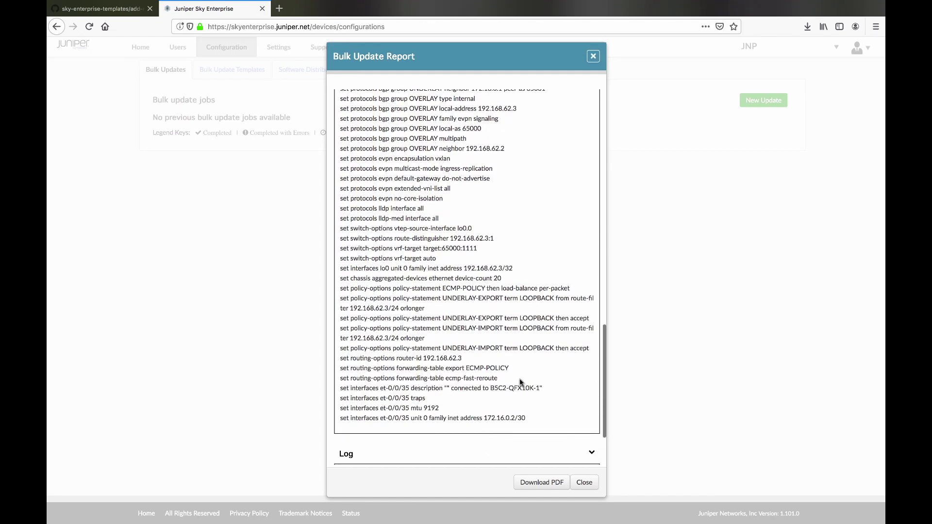
left_click(585, 483)
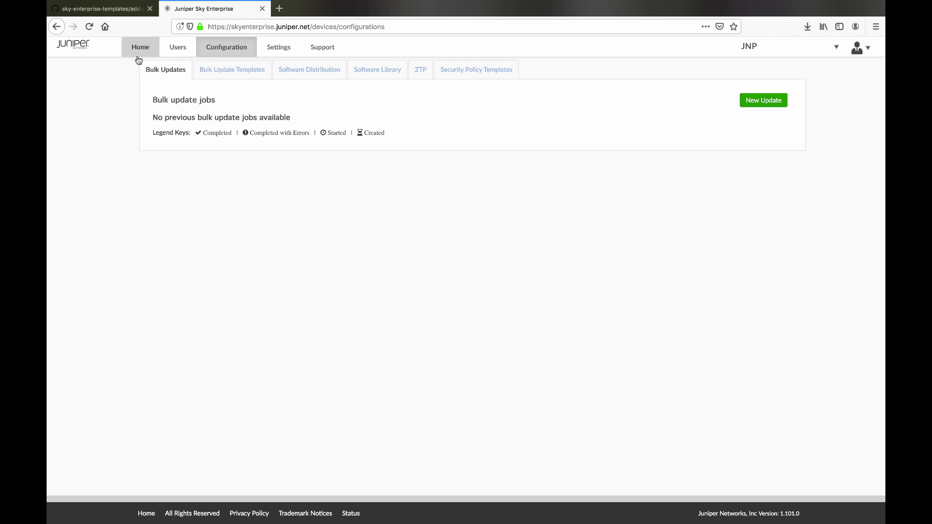
On B5C2-QFX10K-1's console, run show configuration protocols bgp and show bgp neighbor
left_click(150, 51)
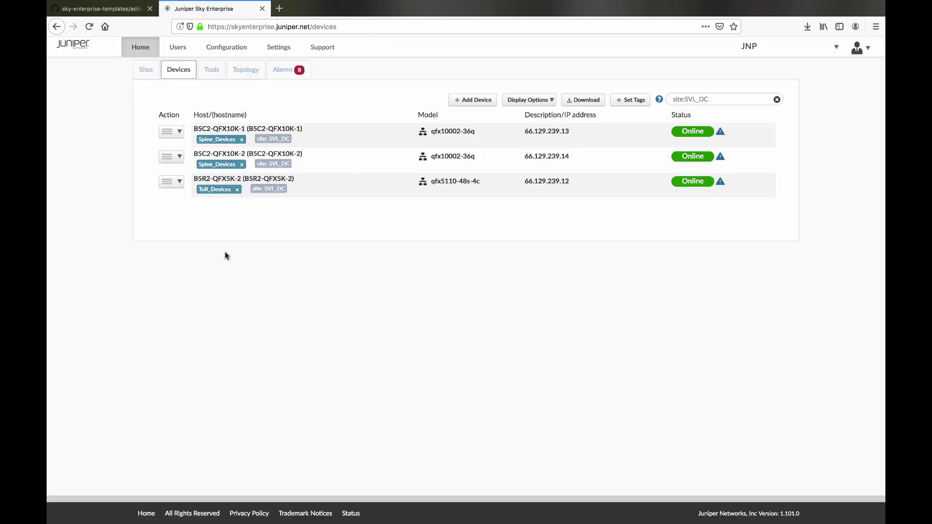
left_click(179, 132)
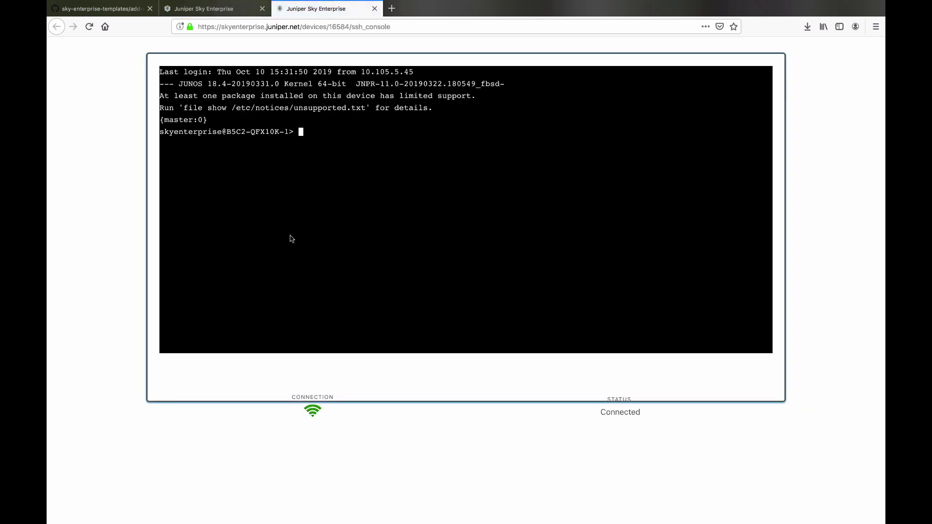
key("Return")
key("Return")
type("show configuration ")
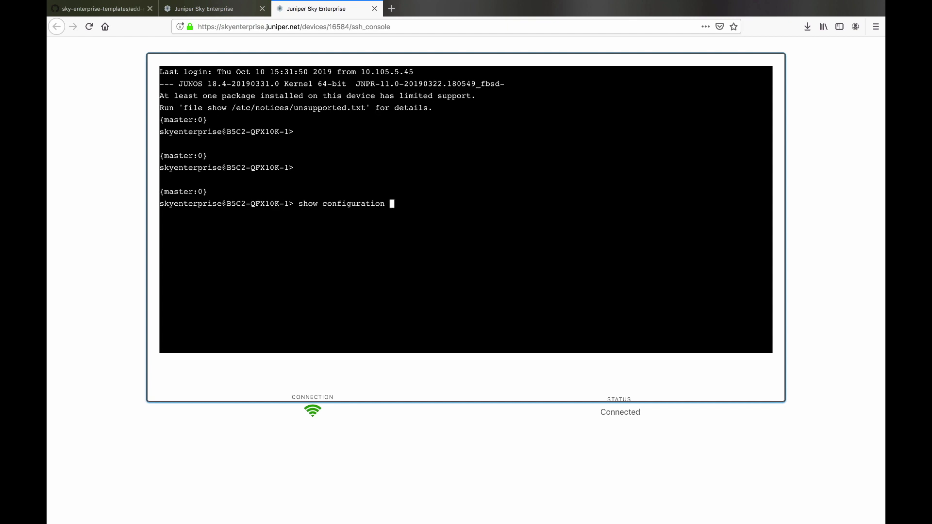
type("protocols bgp")
key("Return")
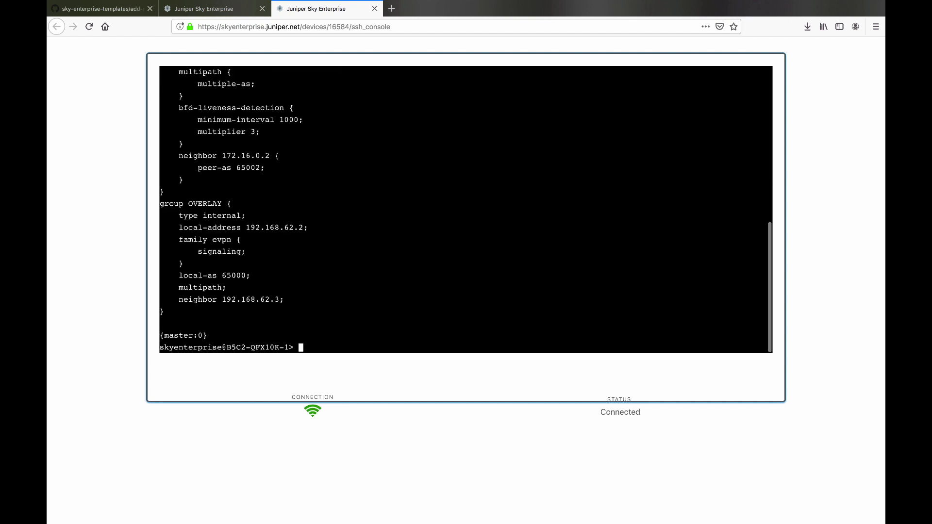
type("show bgp neighbor")
key("Return")
Highlight the Established state of the EBGP UNDERLAY and OVERLAY sessions in the neighbor output
left_click_drag(299, 132, 359, 136)
left_click_drag(293, 170, 341, 172)
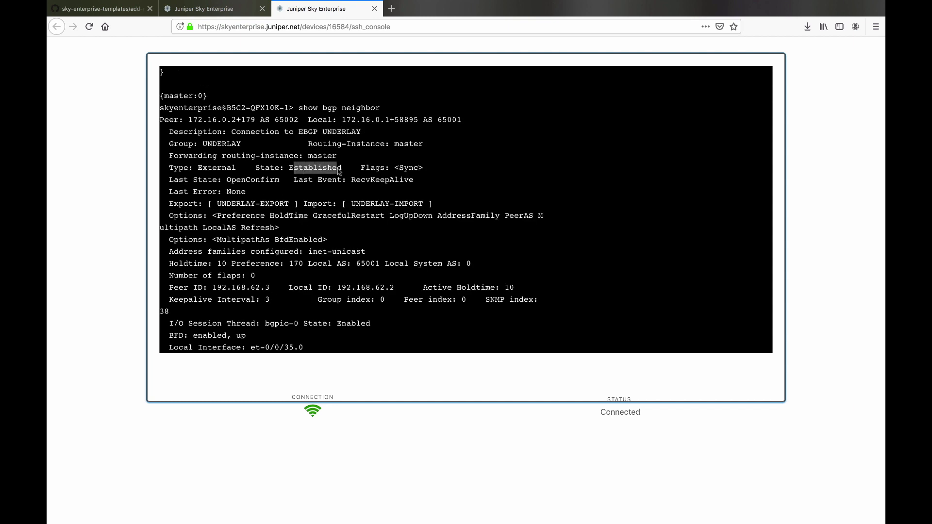
scroll(382, 246, "down", 5)
scroll(383, 246, "down", 7)
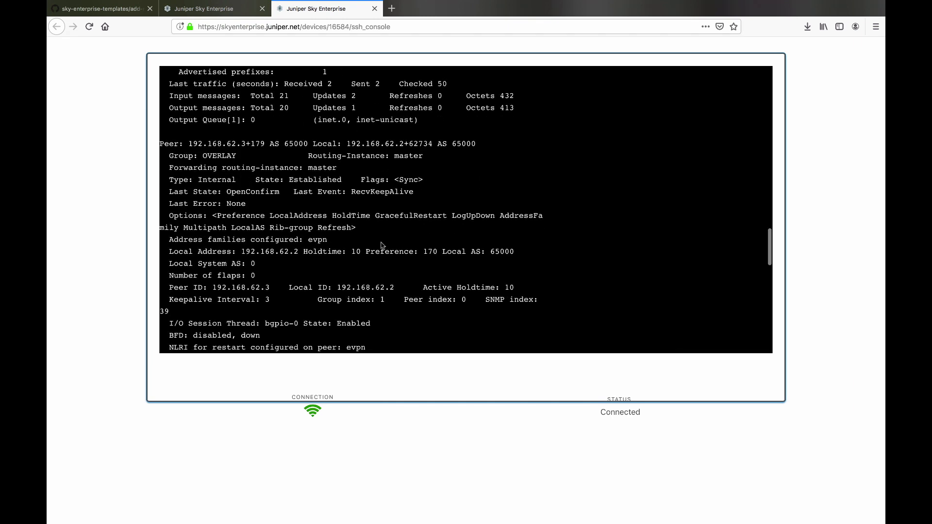
left_click_drag(204, 158, 241, 159)
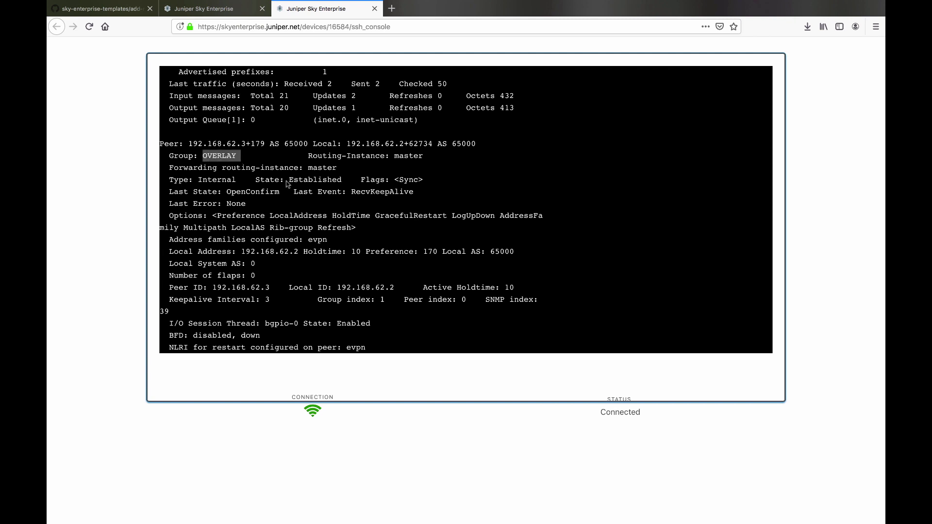
left_click_drag(288, 184, 346, 184)
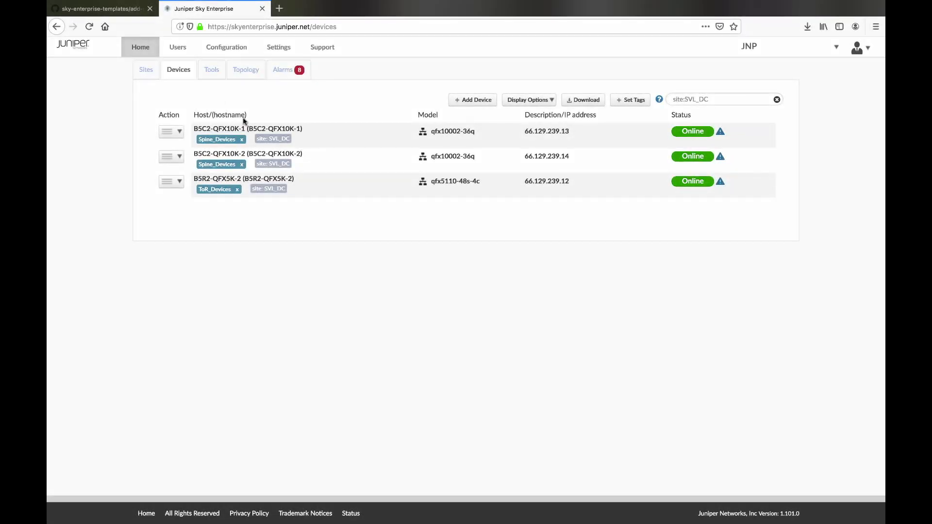
Start a new bulk update with Add_New_ToR_SpineConfig on tag Spine_Devices, using table input
left_click(233, 46)
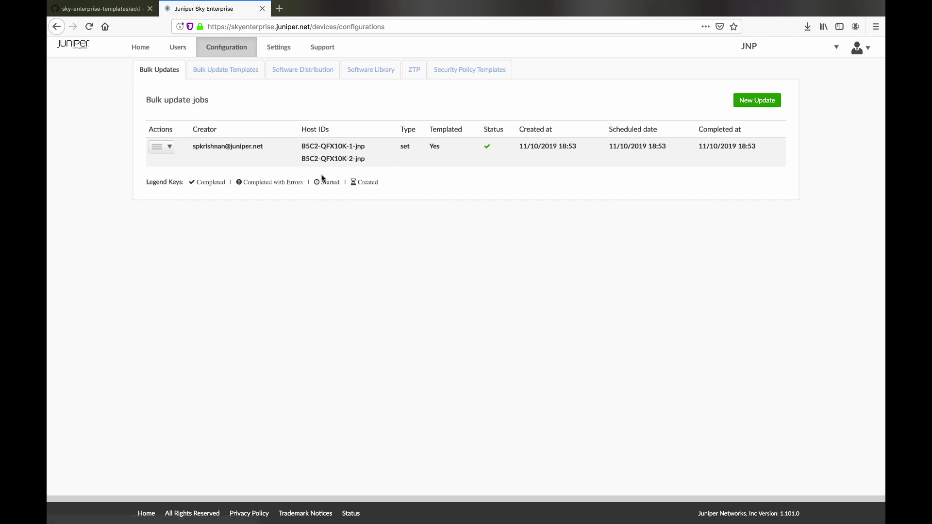
left_click(743, 100)
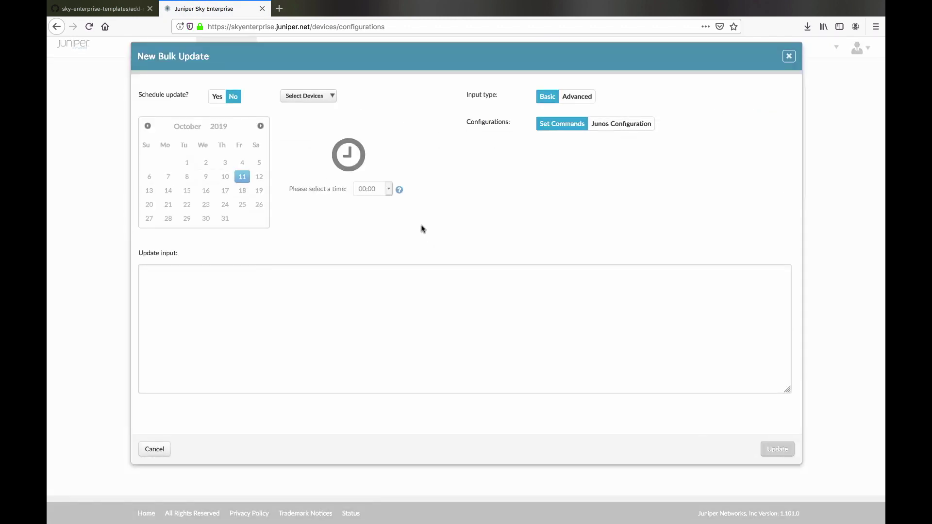
left_click(592, 103)
left_click(595, 124)
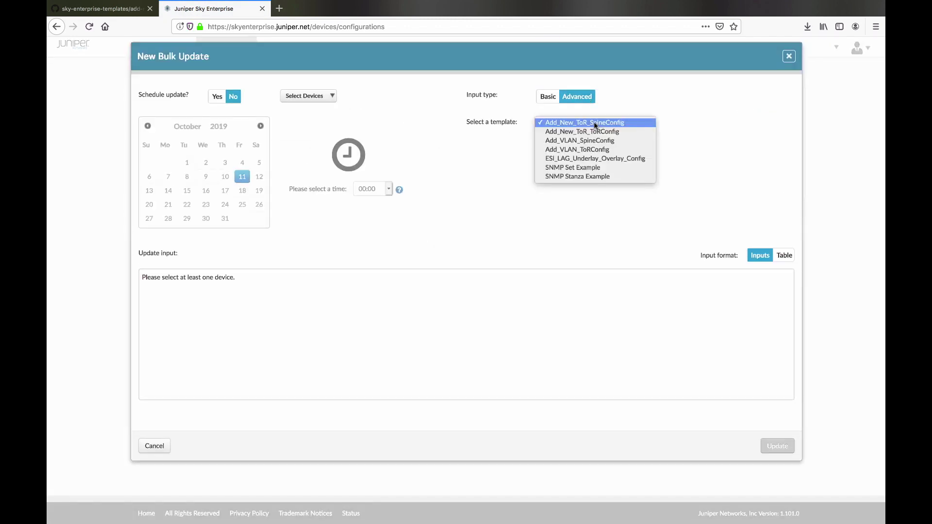
left_click(604, 127)
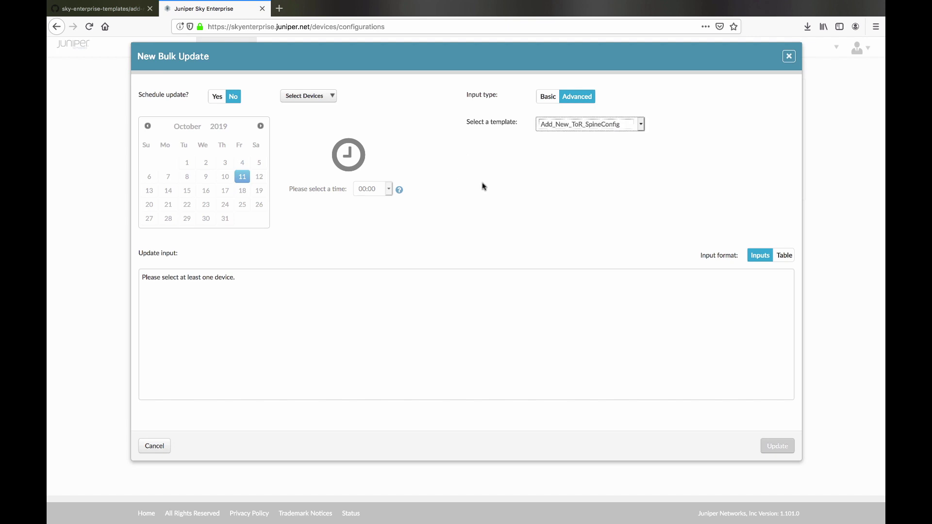
left_click(328, 95)
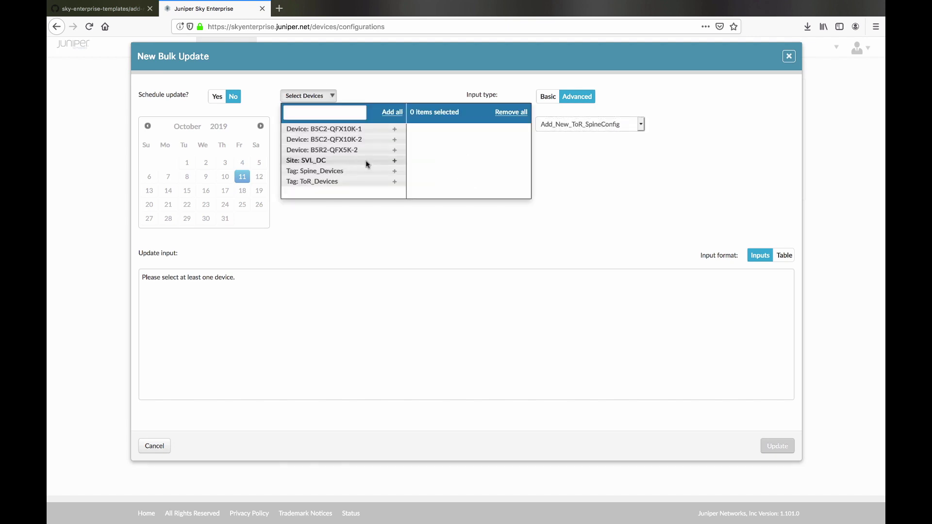
left_click(394, 172)
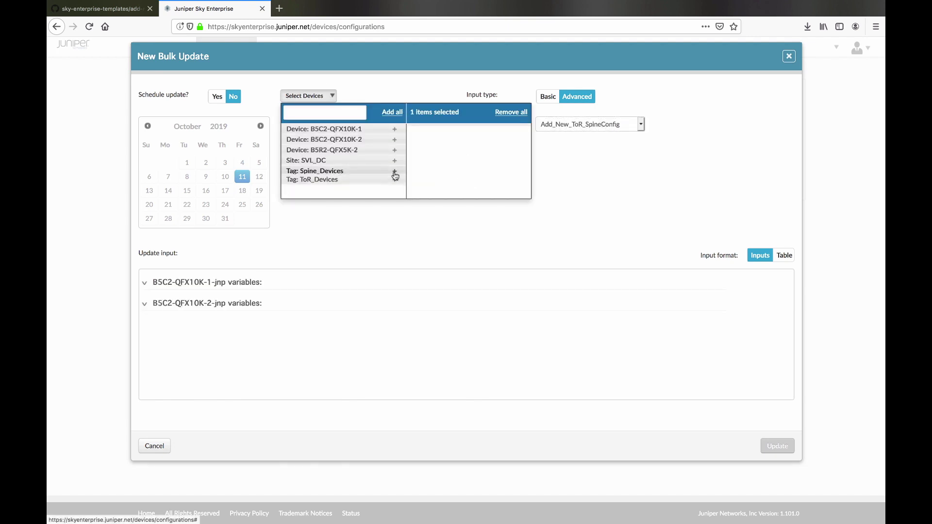
left_click(456, 229)
left_click(786, 255)
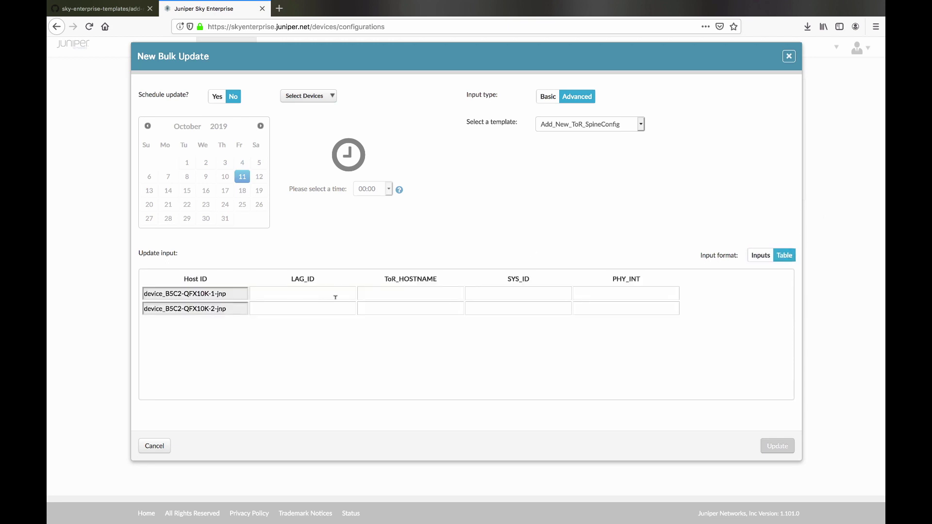
Fill LAG_ID ae1 and ToR_HOSTNAME B5R2-QFX5K-2 in both spine rows
left_click(333, 294)
type("ae1")
left_click(326, 306)
type("ae1")
left_click(410, 294)
type("B5R2-QFX5K-2")
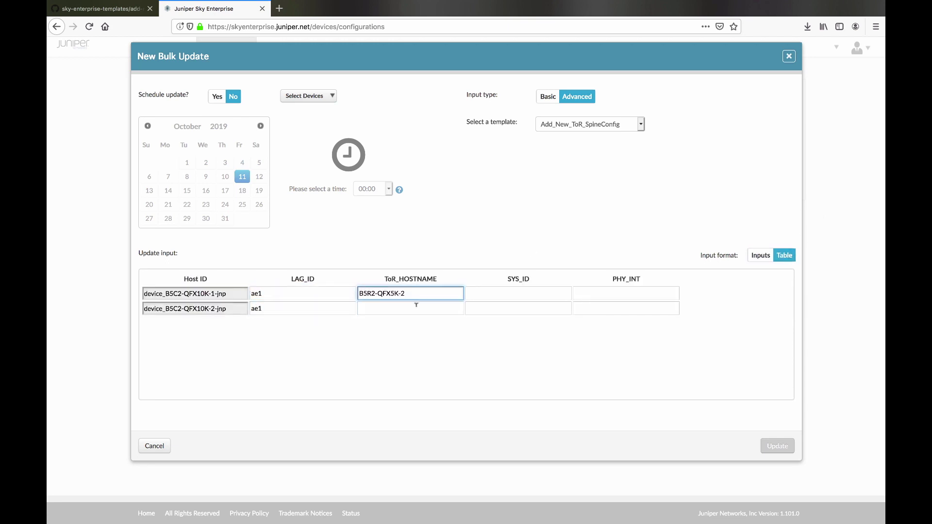
left_click(416, 305)
type("B5R2-QFX5K-2")
Fill SYS_ID 01 and PHY_INT et-0/0/7 in both rows, then submit the update
left_click(541, 293)
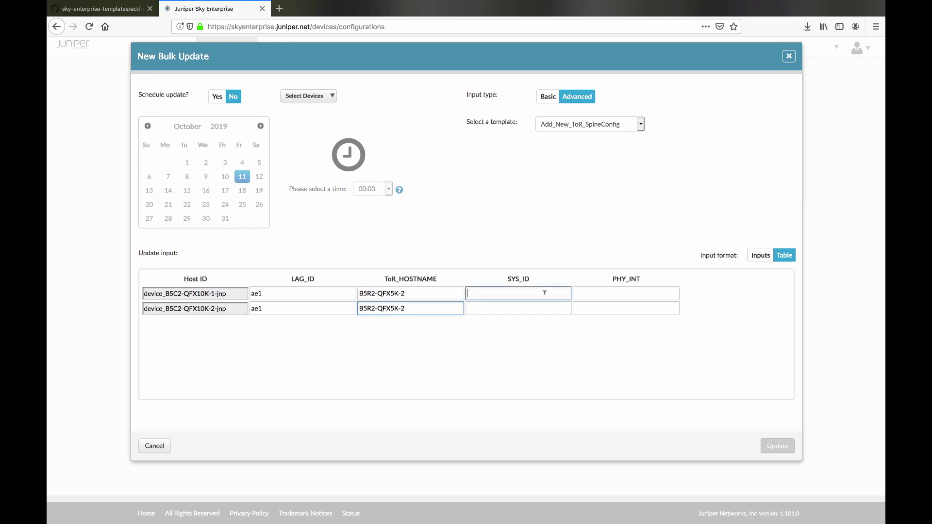
type("01")
left_click(541, 309)
type("01")
left_click(650, 291)
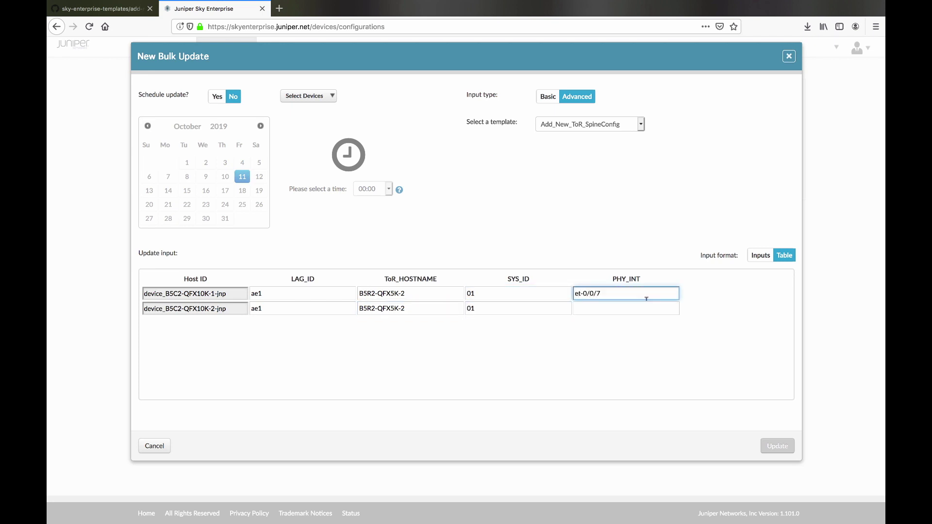
left_click(647, 309)
type("et-0/0/7")
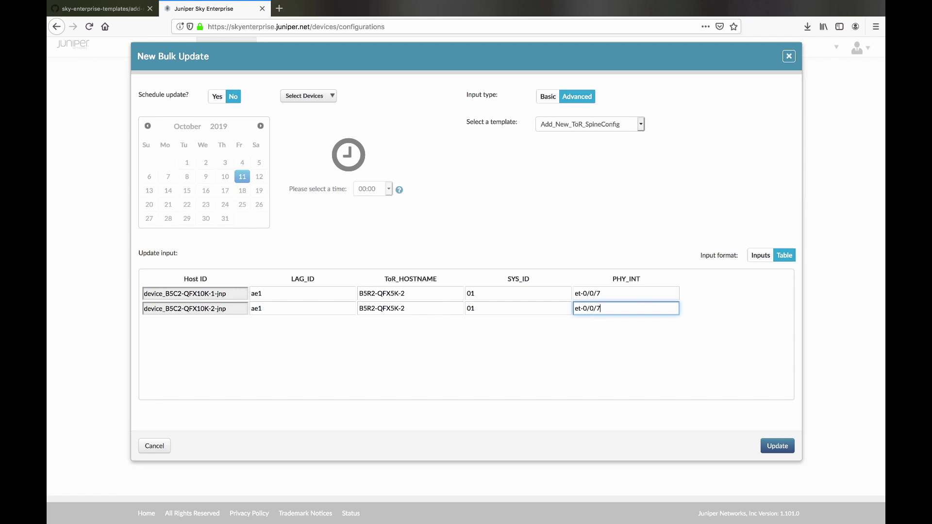
left_click(777, 448)
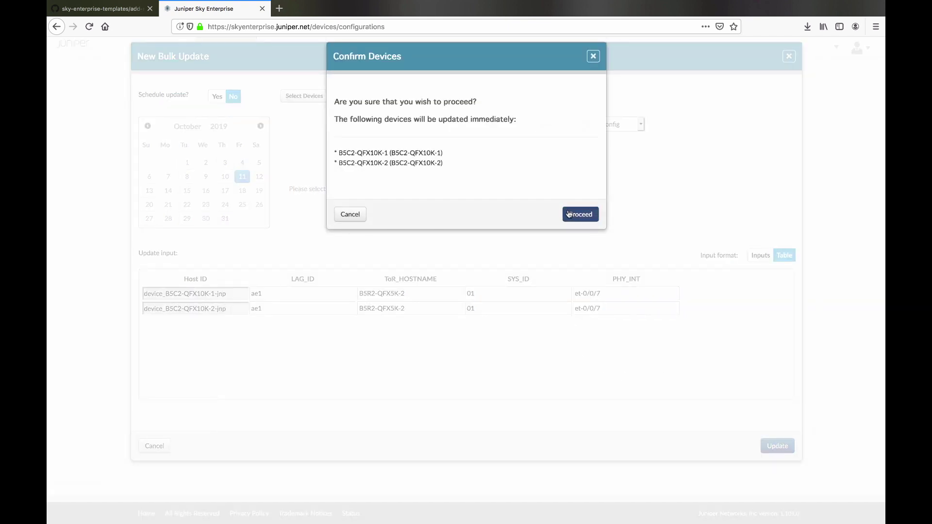
Push the update to both spines and check ae1 LACP on B5C2-QFX10K-1, showing et-0/0/7 Detached
left_click(570, 214)
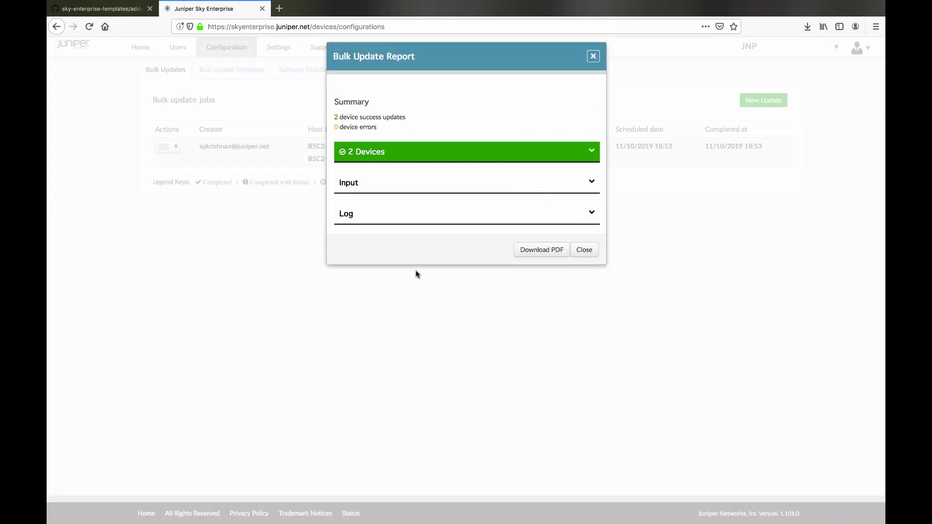
left_click(417, 274)
left_click(147, 48)
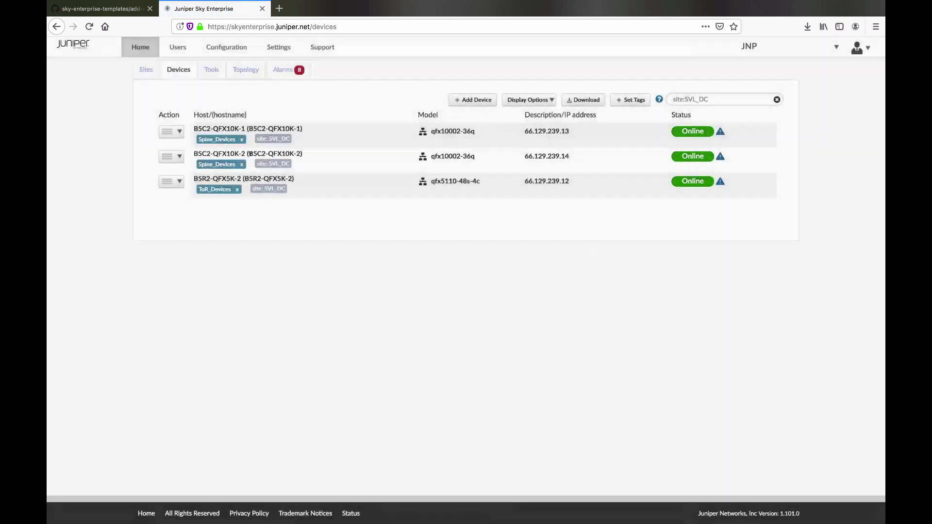
left_click(179, 132)
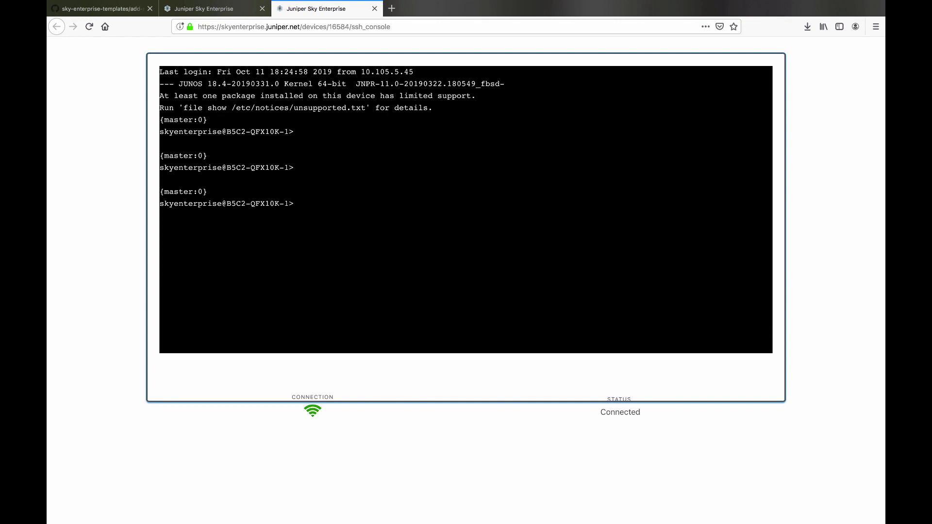
type("show lacp interfaces ae1")
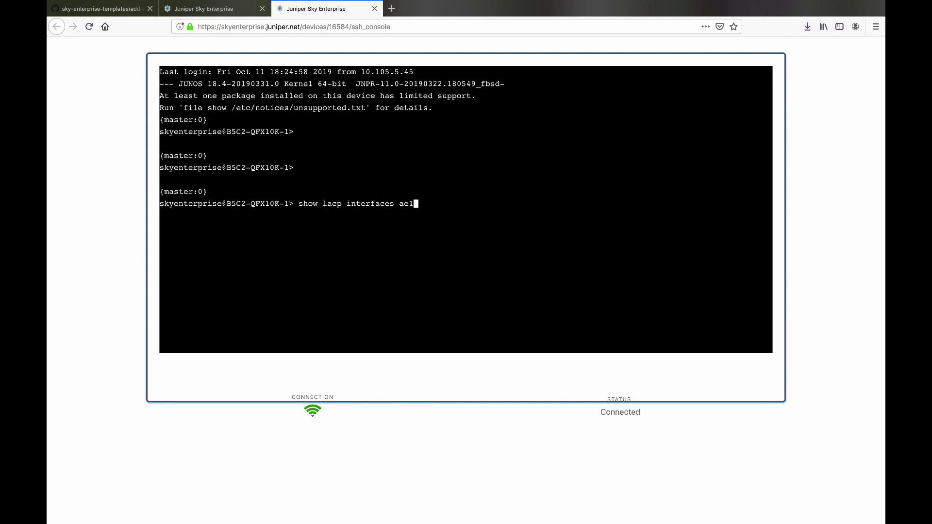
key("Return")
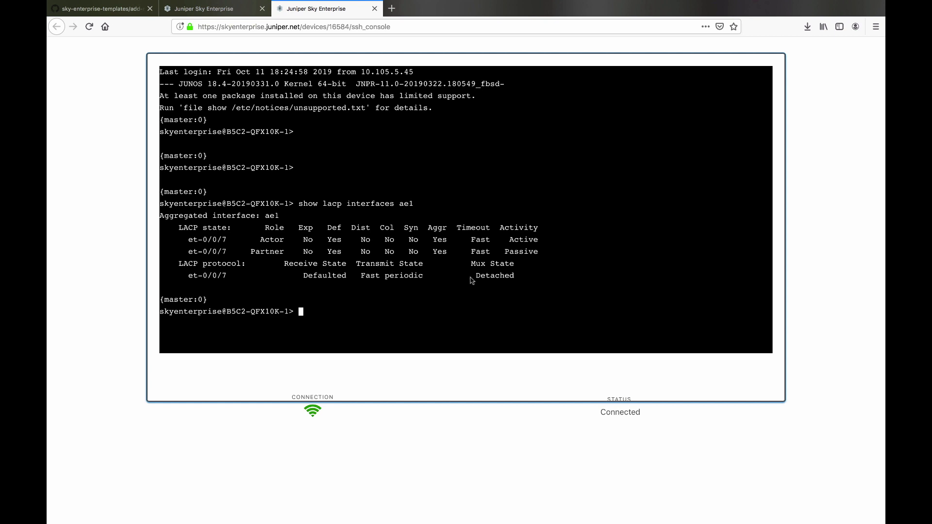
left_click_drag(474, 276, 529, 277)
key("ctrl+shift+Tab")
Start an Advanced bulk update with the Add_New_ToR_ToRConfig template targeting B5R2-QFX5K-2
left_click(743, 98)
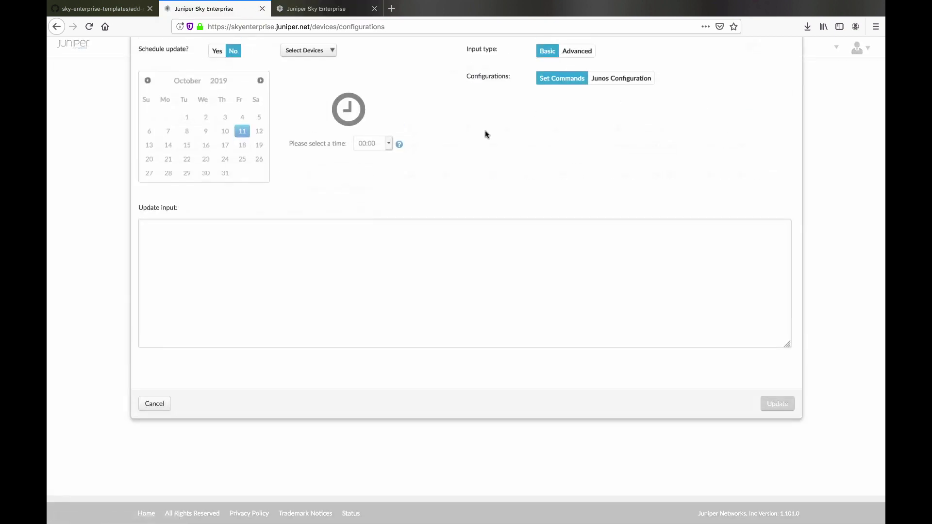
left_click(582, 100)
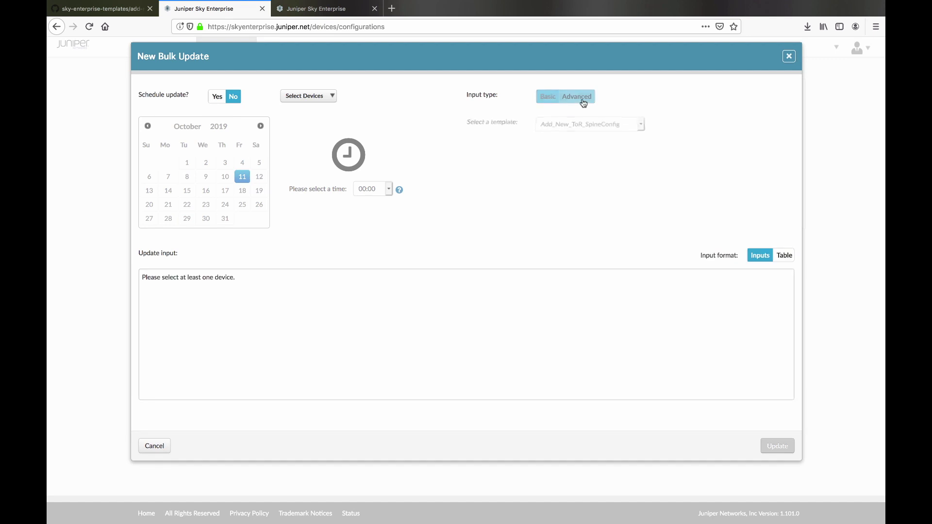
left_click(593, 126)
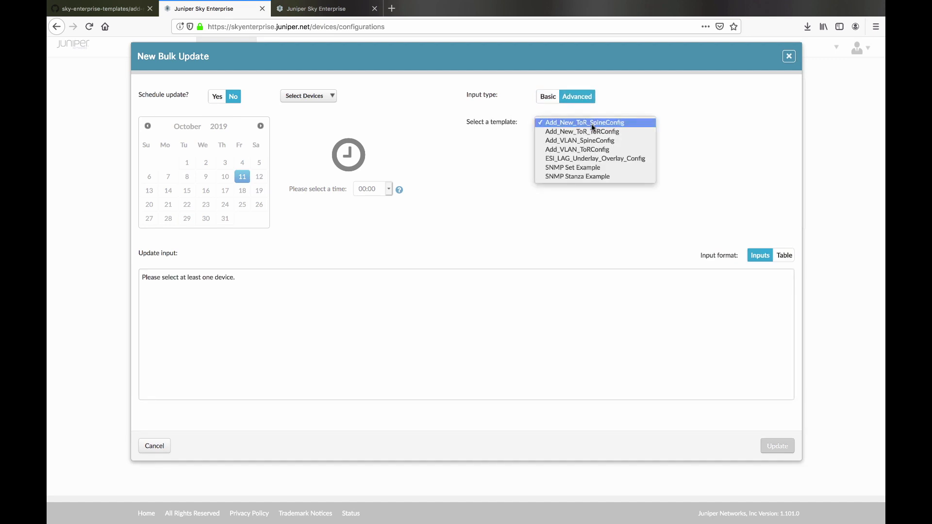
left_click(592, 130)
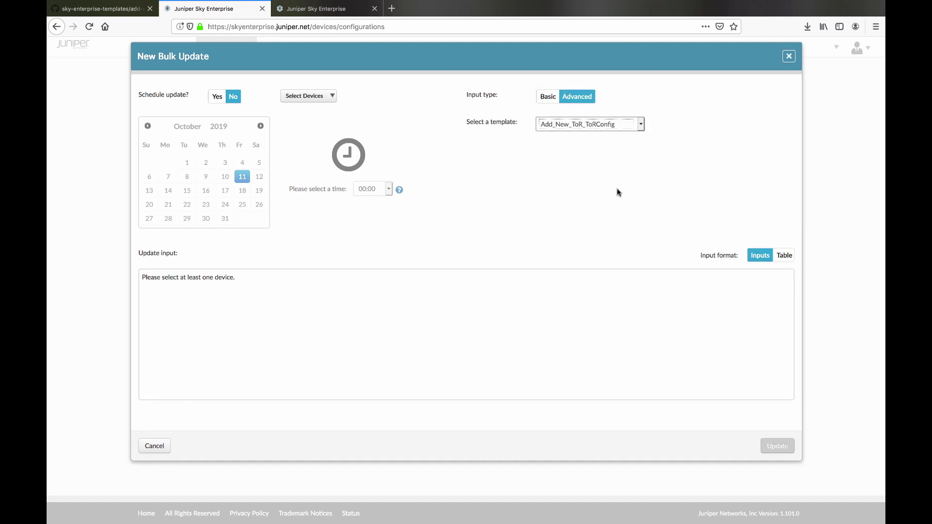
left_click(329, 96)
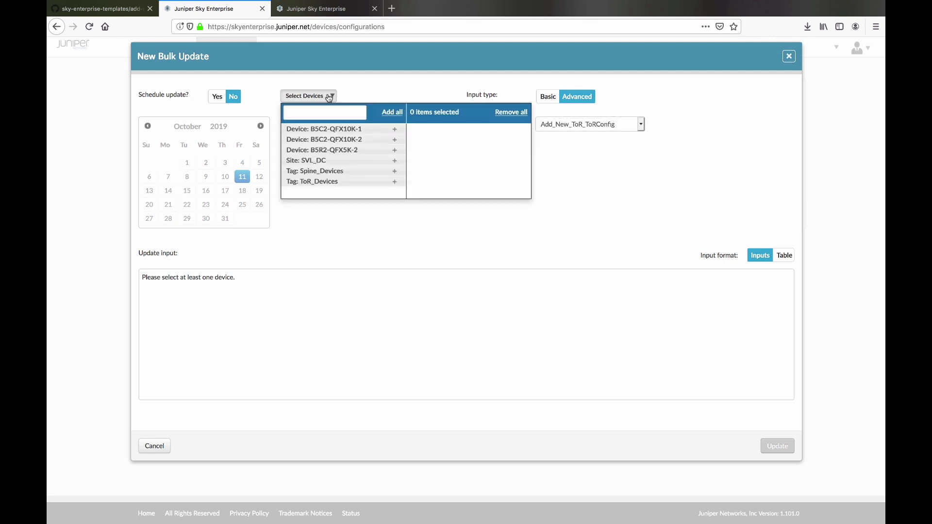
left_click(394, 150)
left_click(520, 233)
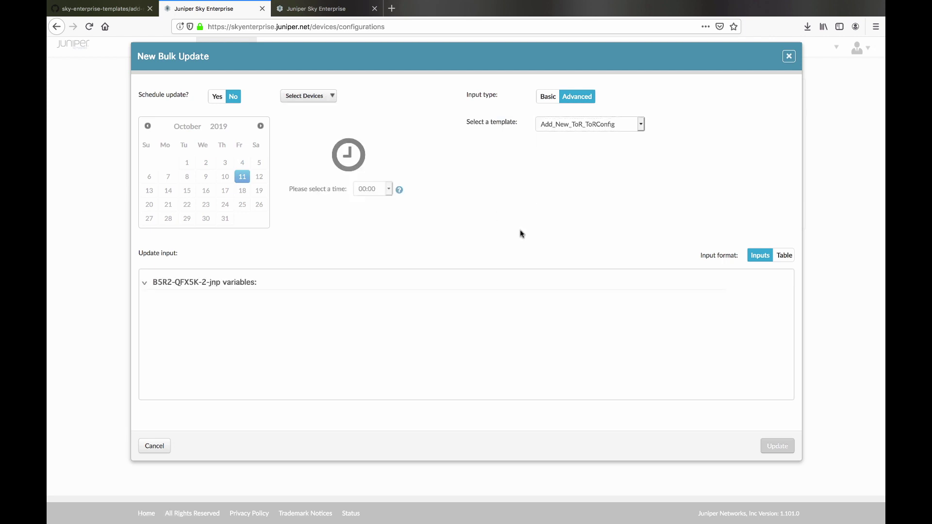
Fill uplinks et-0/0/48 and et-0/0/49 in the table, push the update, and return to the spine console
left_click(784, 257)
left_click(337, 293)
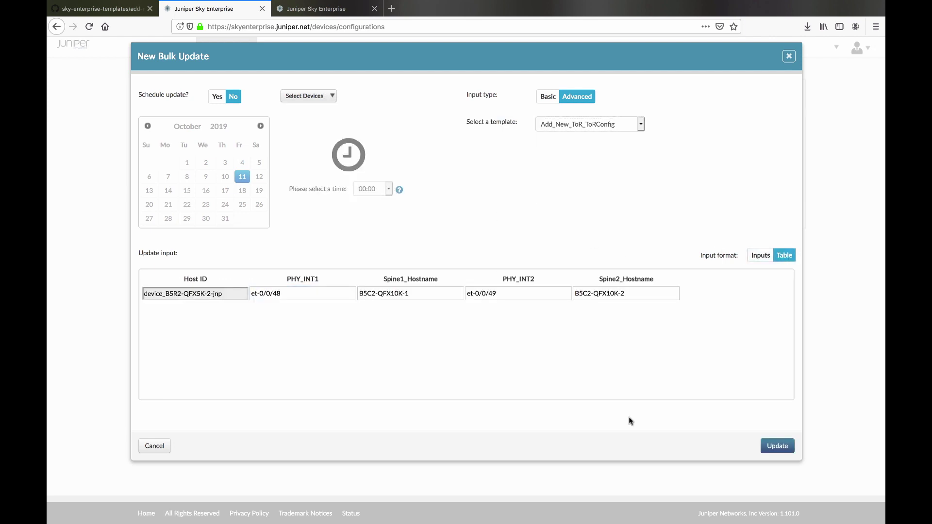
left_click(778, 445)
left_click(577, 216)
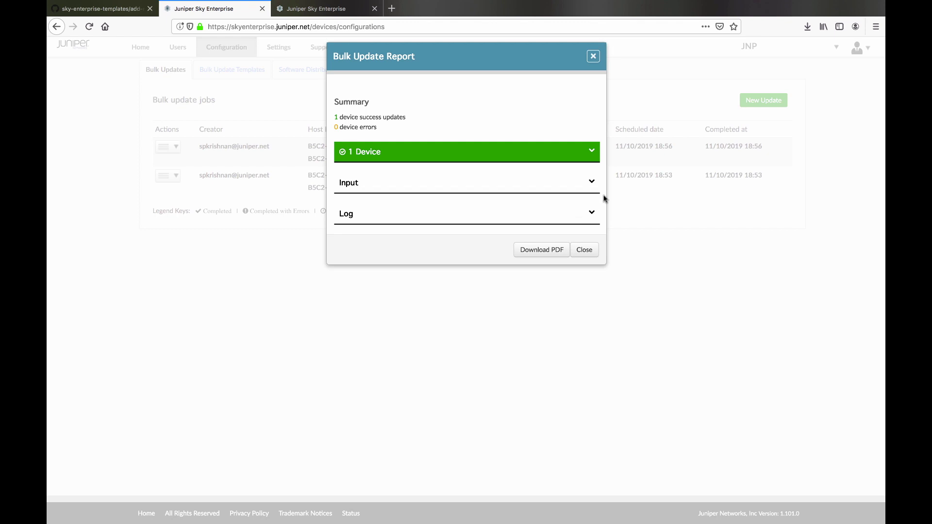
left_click(593, 56)
left_click(327, 9)
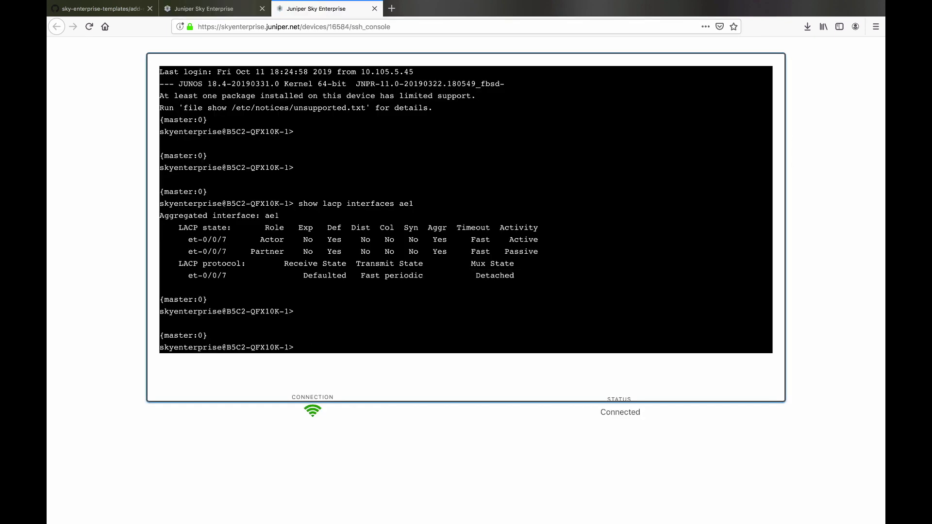
Rerun show lacp interfaces ae1 to confirm Collecting distributing, then go back to the Bulk Updates list
key("Up")
key("Return")
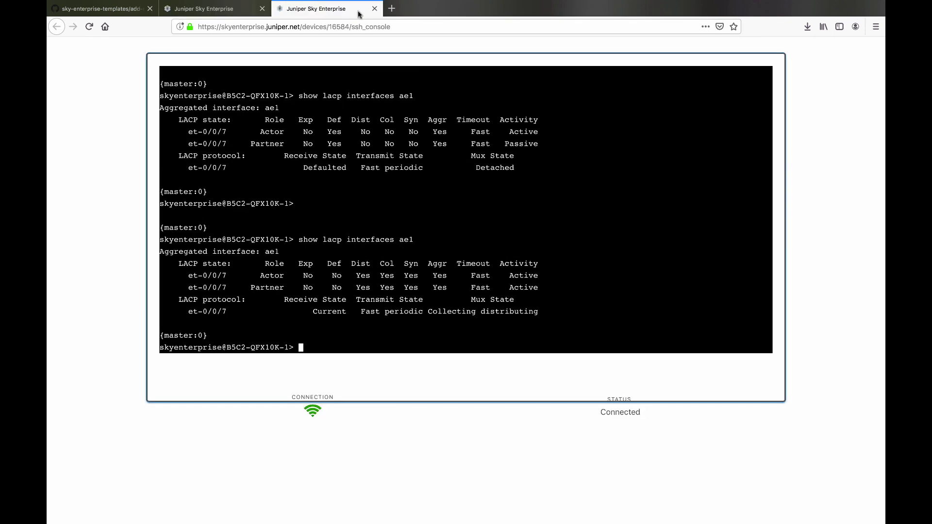
left_click_drag(428, 311, 539, 317)
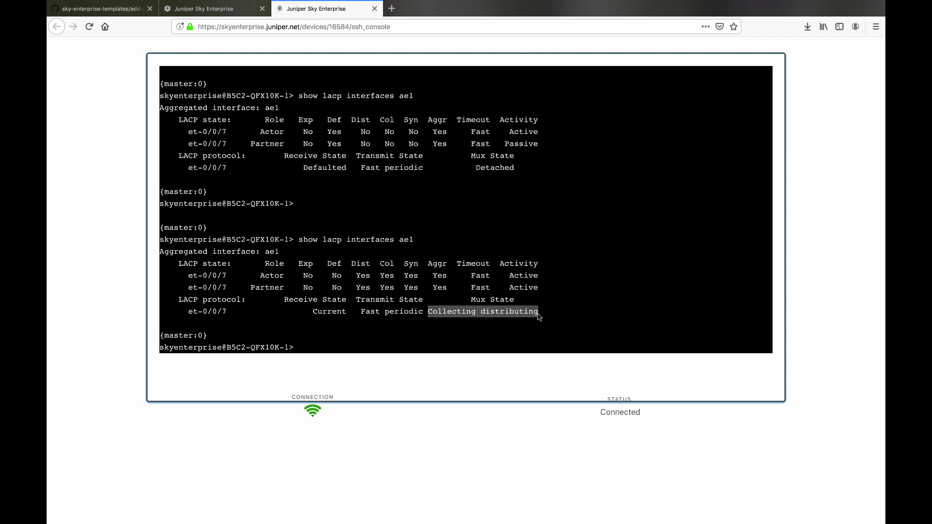
left_click(206, 10)
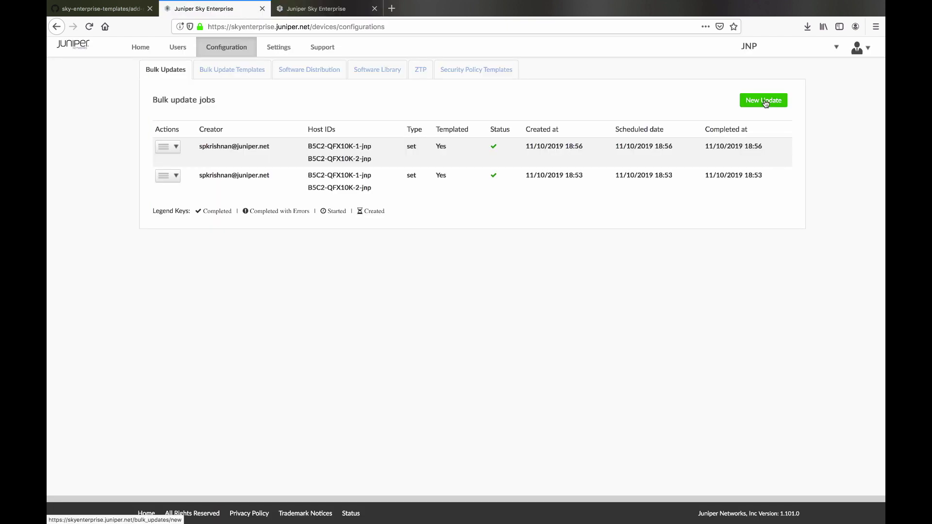
Submit Add_VLAN_SpineConfig to Spine_Devices with VLAN 10, IRBs 192.168.10.1/.2 and VIP 192.168.10.254
left_click(765, 101)
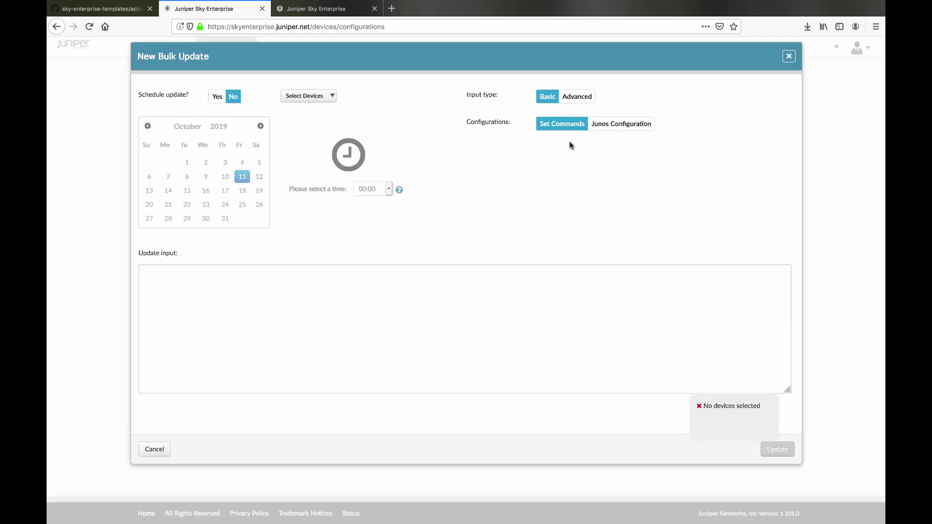
left_click(588, 101)
left_click(596, 124)
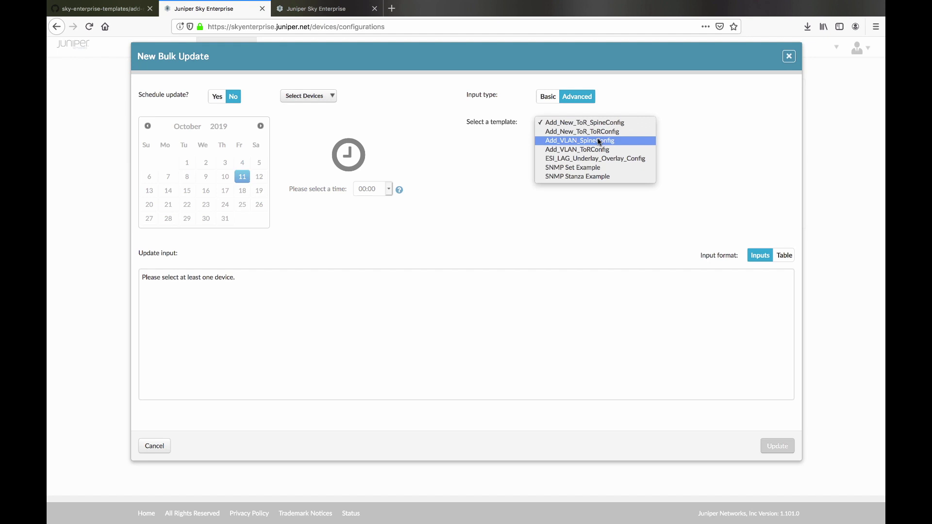
left_click(598, 140)
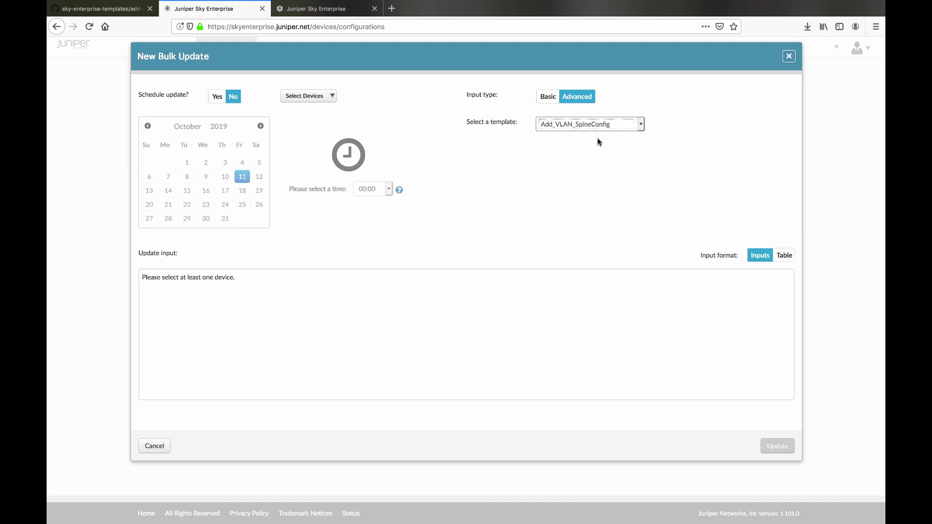
left_click(333, 97)
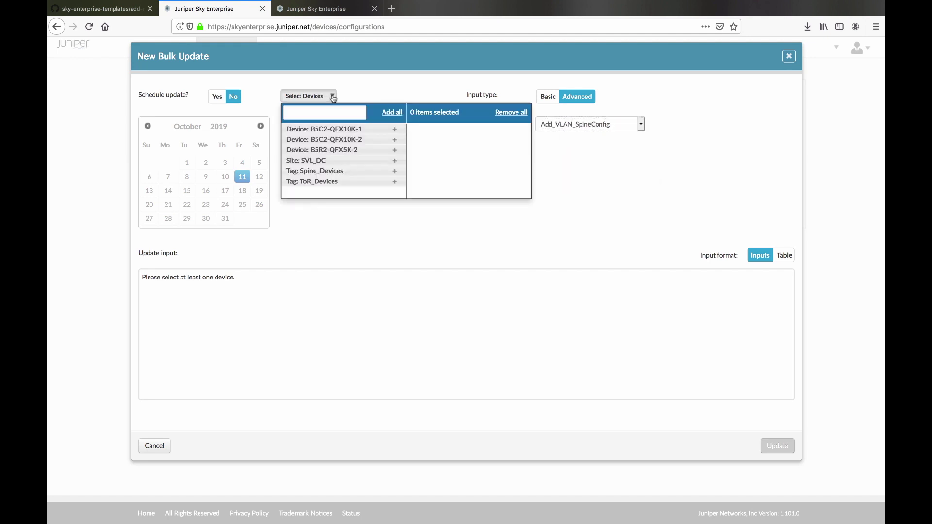
left_click(395, 171)
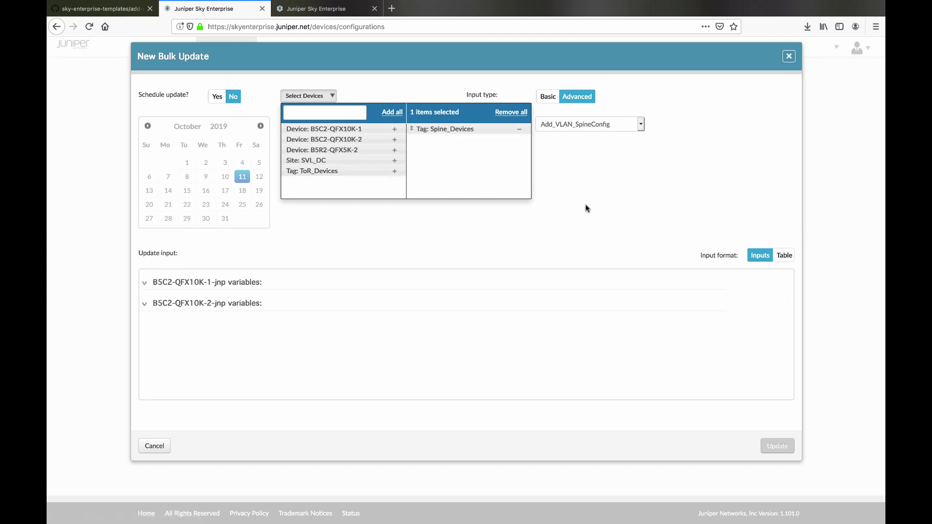
left_click(785, 255)
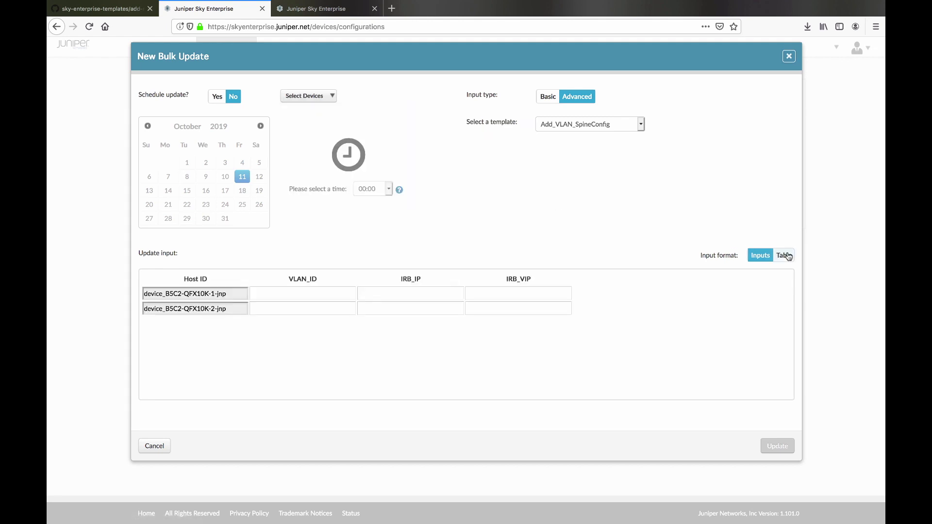
left_click(309, 290)
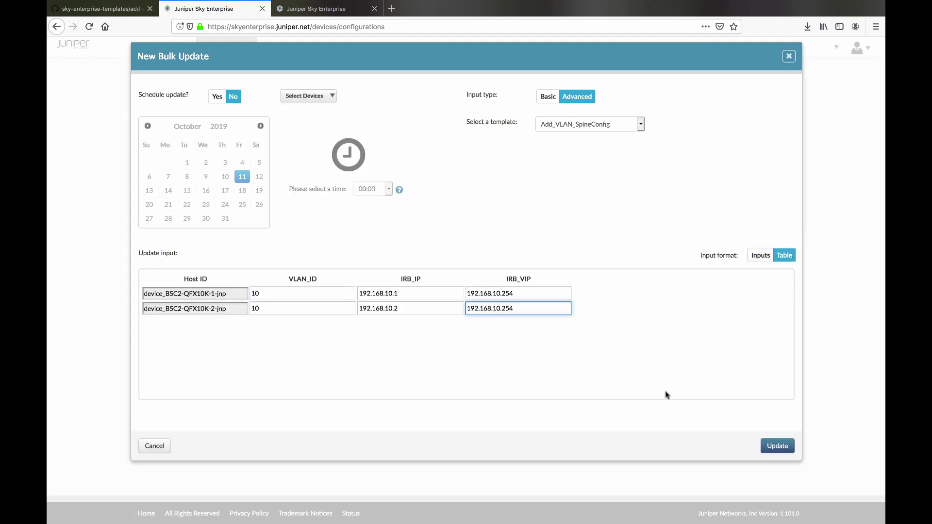
left_click(777, 447)
Confirm the spine VLAN push and start a new update with the Add_VLAN_ToRConfig template
left_click(580, 215)
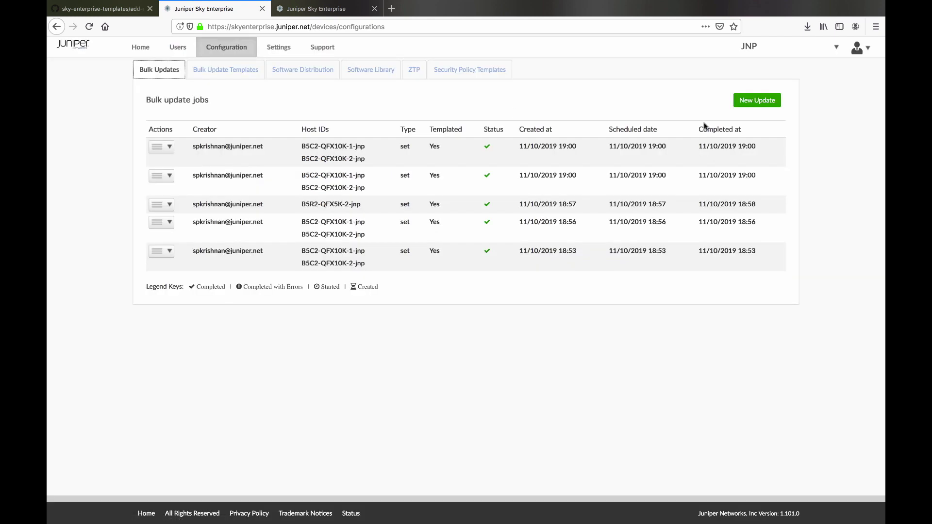
left_click(765, 101)
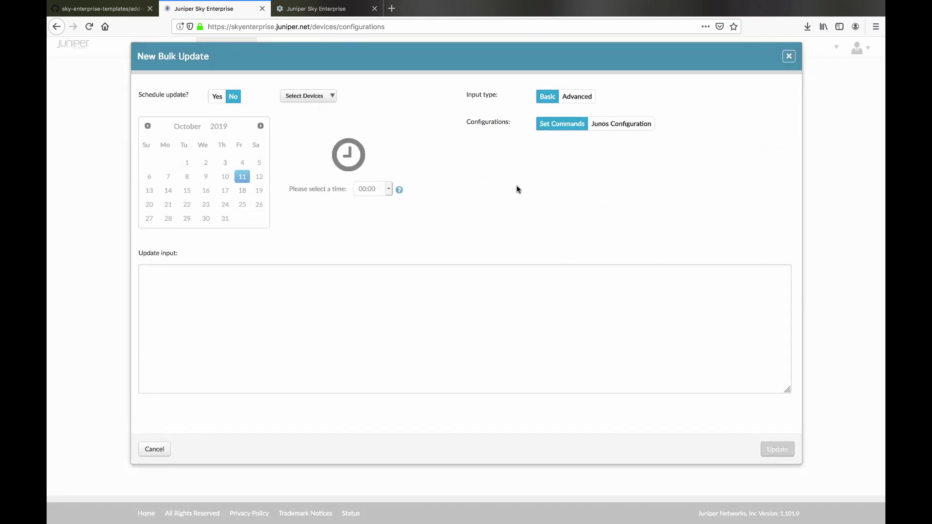
left_click(578, 95)
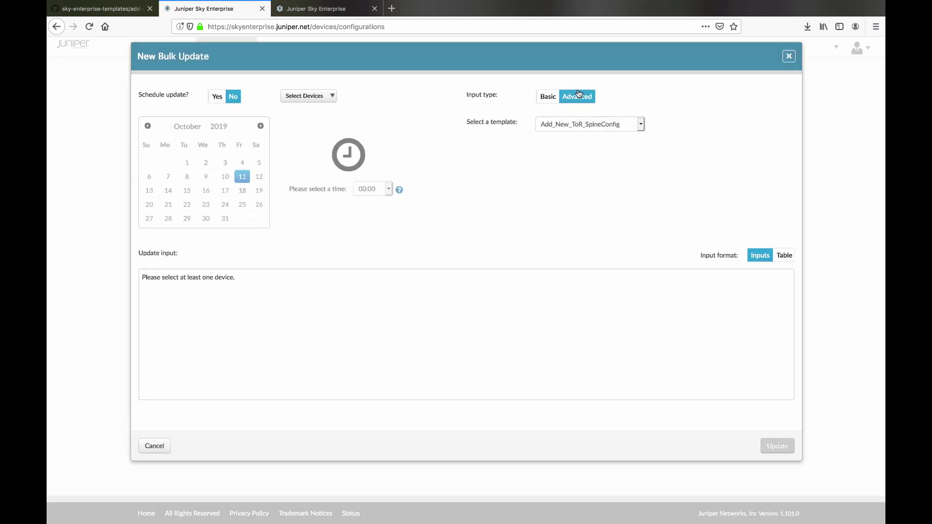
left_click(605, 128)
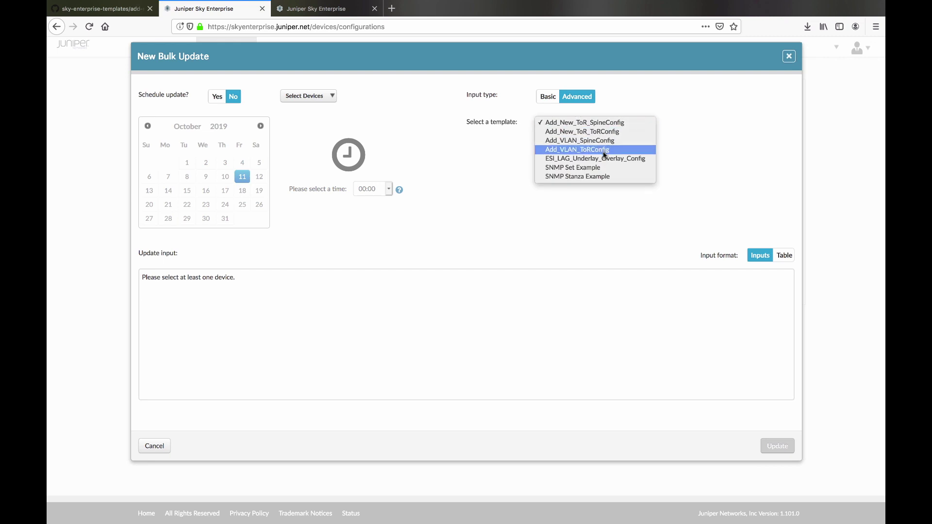
left_click(605, 154)
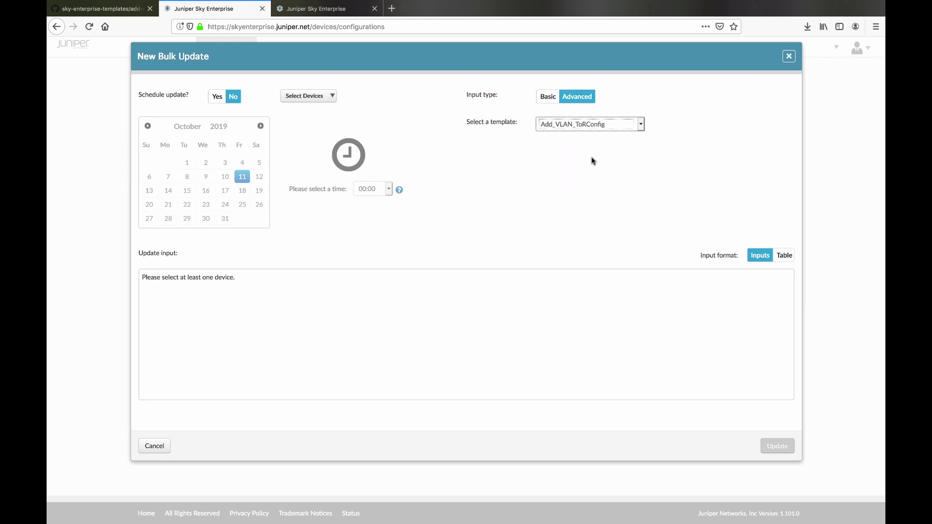
Target B5R2-QFX5K-2, enter VLAN_ID 10 in the table, and push the update
left_click(331, 95)
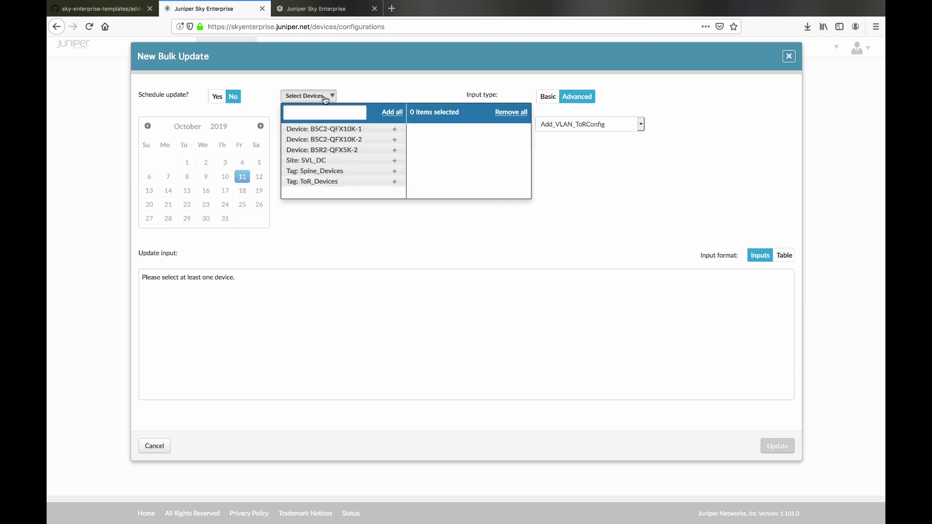
left_click(395, 150)
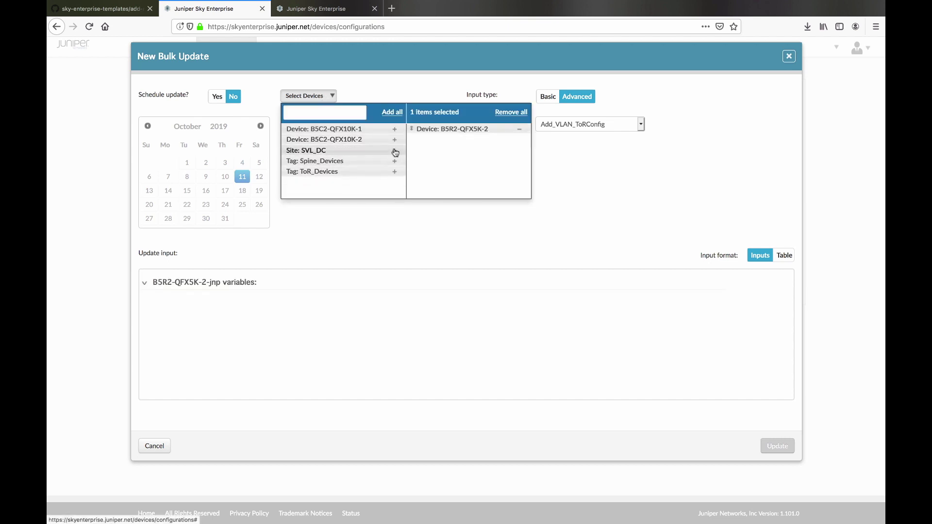
left_click(569, 199)
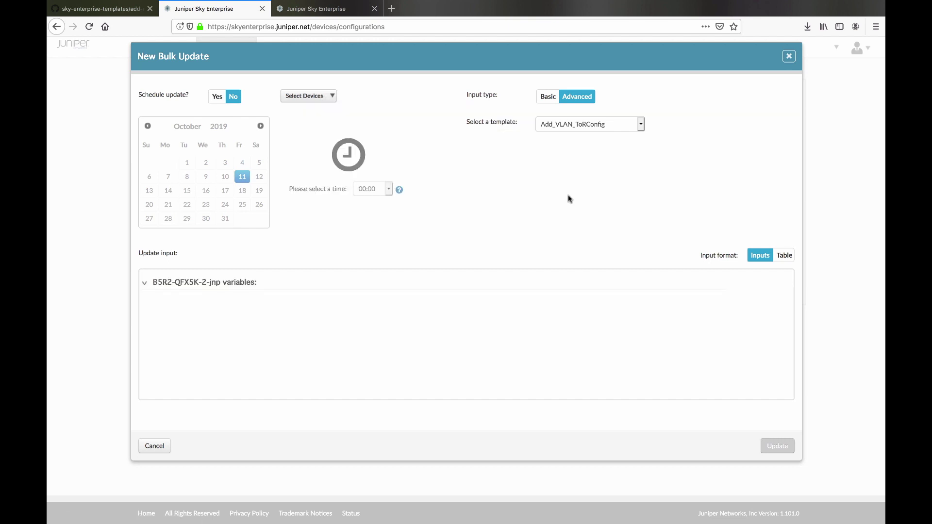
left_click(787, 257)
left_click(308, 293)
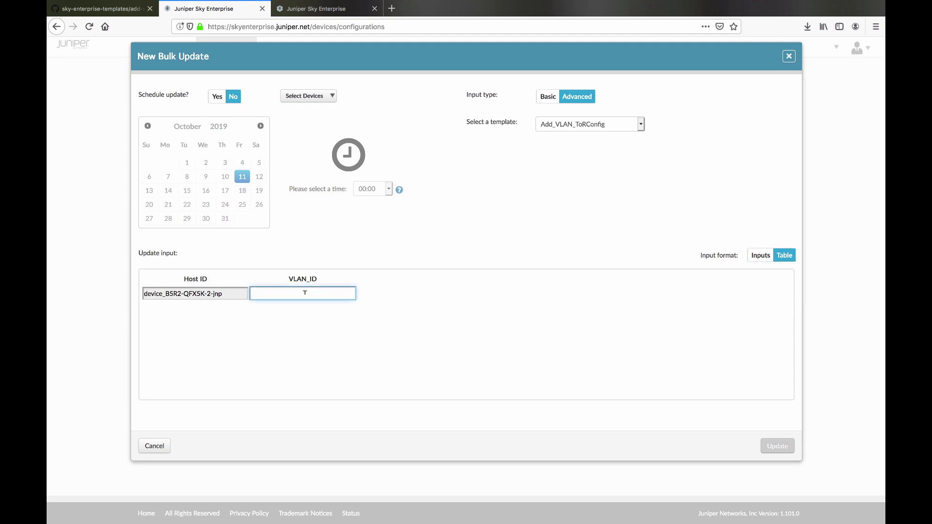
type("10")
left_click(787, 447)
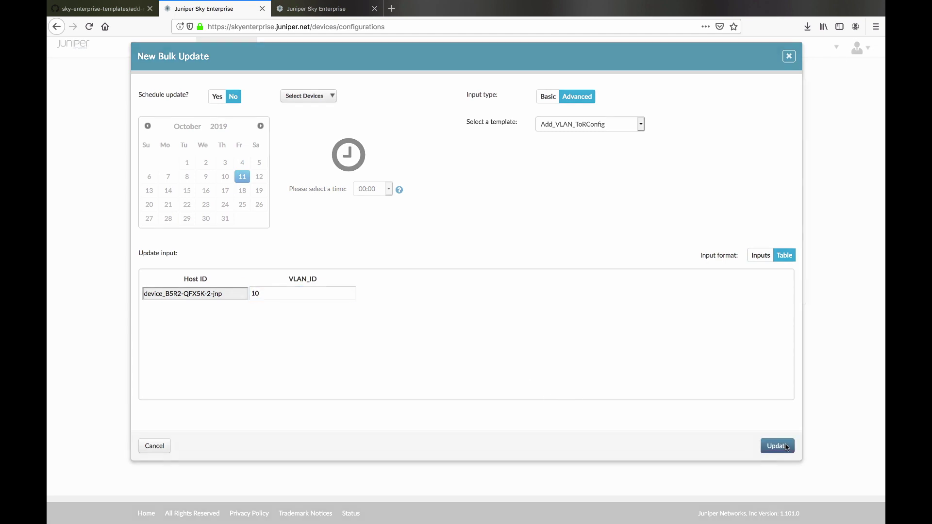
left_click(581, 215)
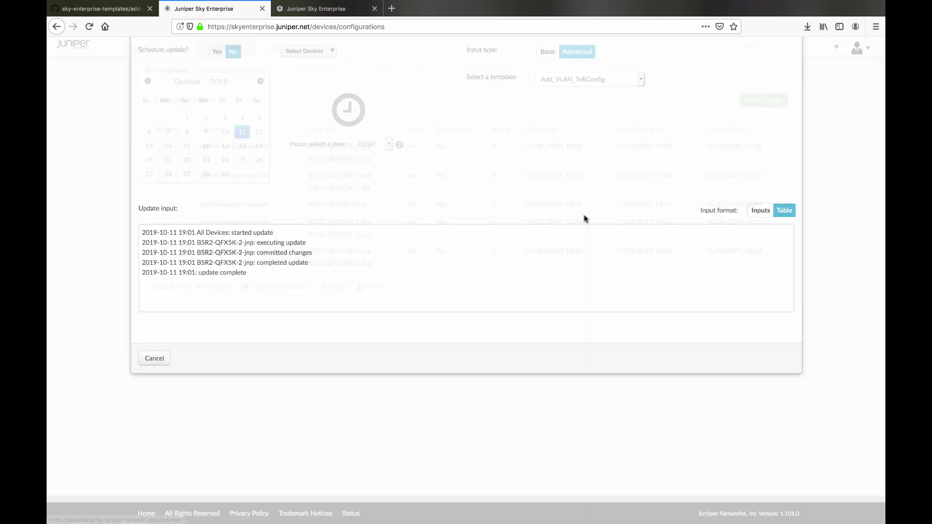
Run 'show evpn database' in the spine switch's SSH console
left_click(335, 10)
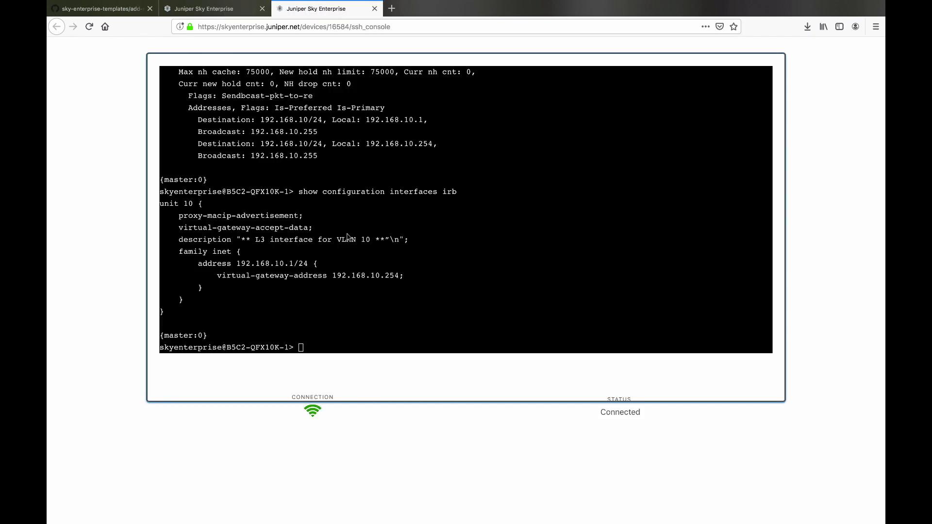
type("show evpn database")
key("Return")
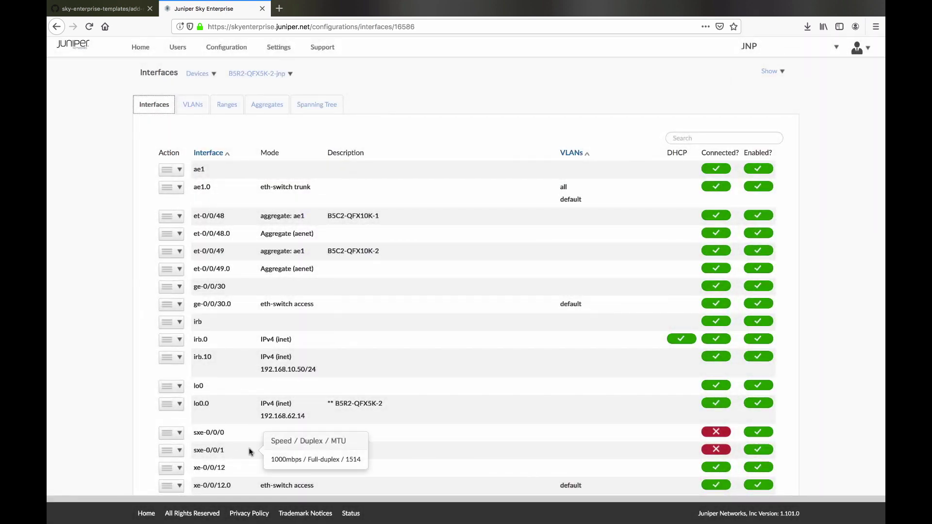
Edit xe-0/0/36.0 as an enabled Access port on VLAN V10 (10) and save it
scroll(250, 449, "down", 7)
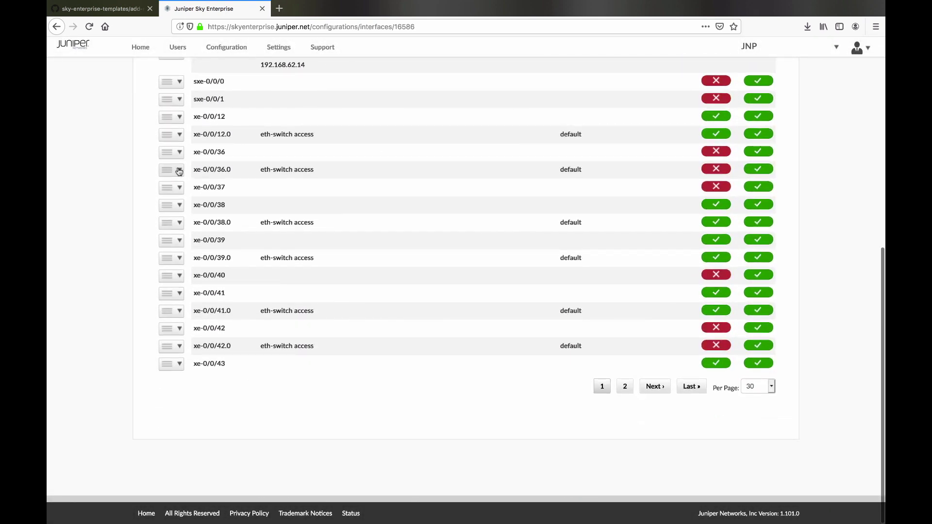
left_click(179, 171)
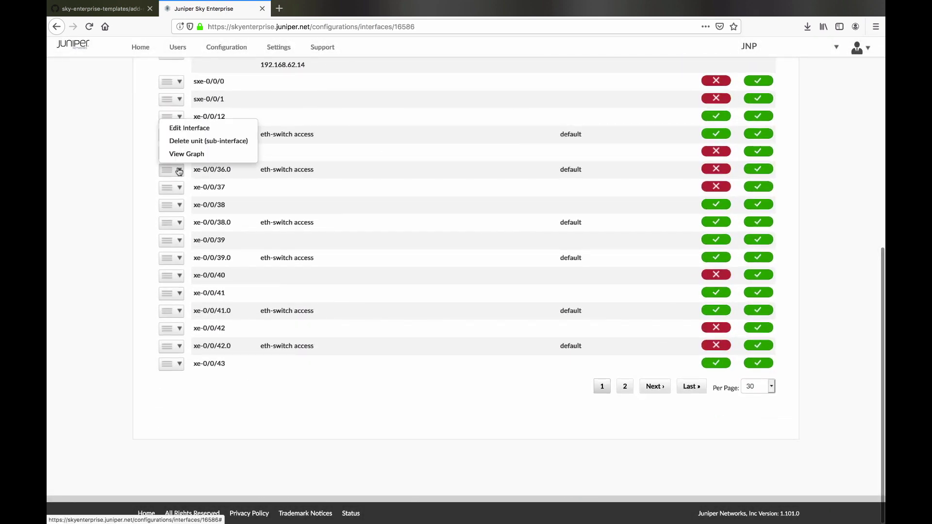
left_click(194, 129)
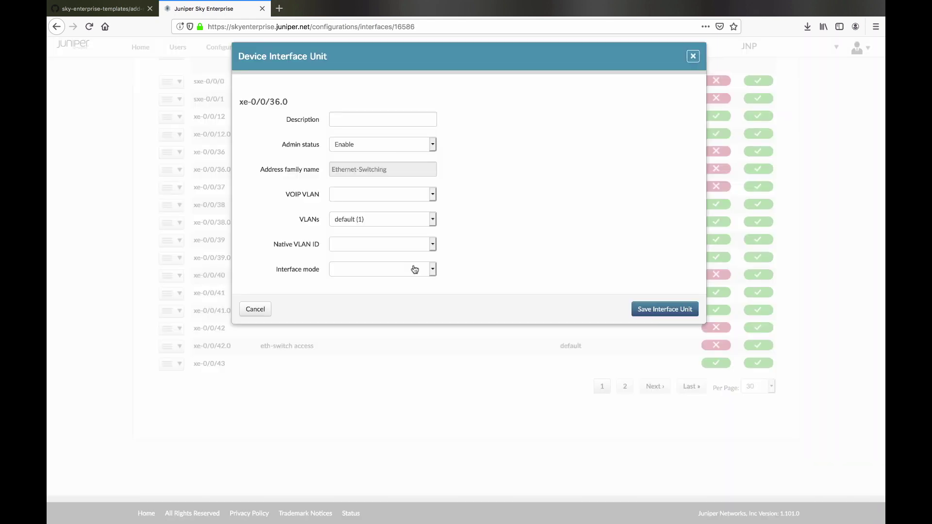
left_click(415, 269)
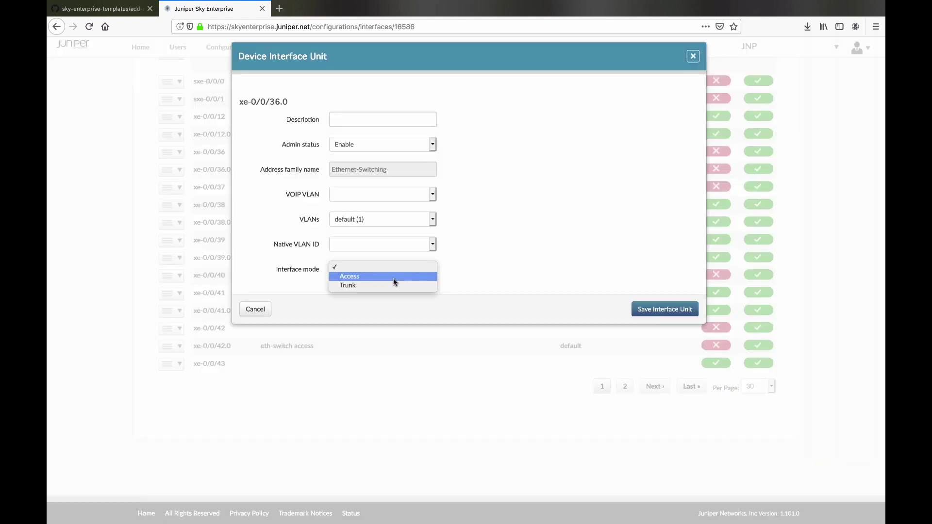
left_click(395, 281)
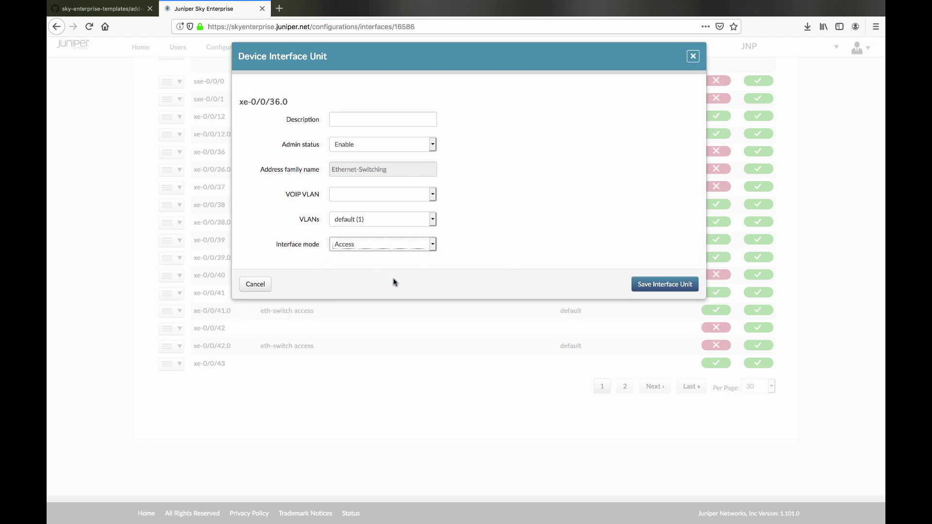
left_click(419, 219)
left_click(414, 226)
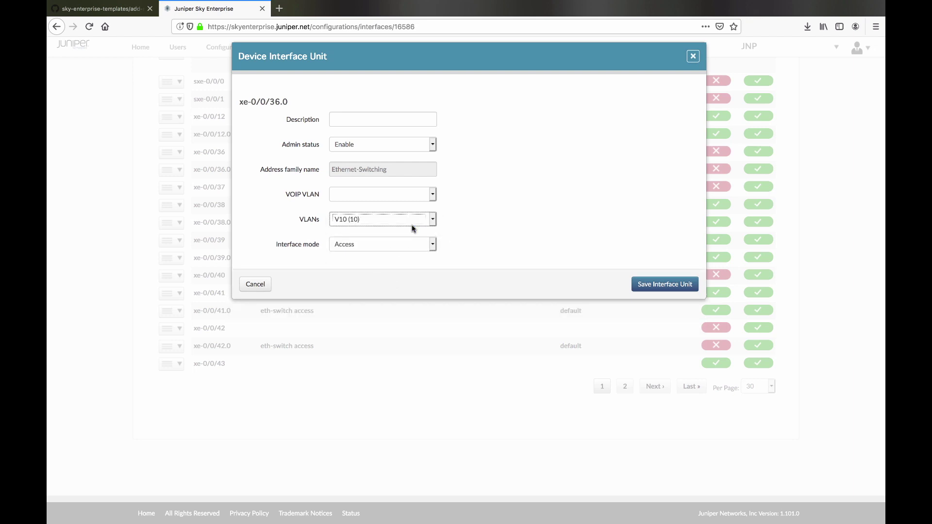
left_click(421, 143)
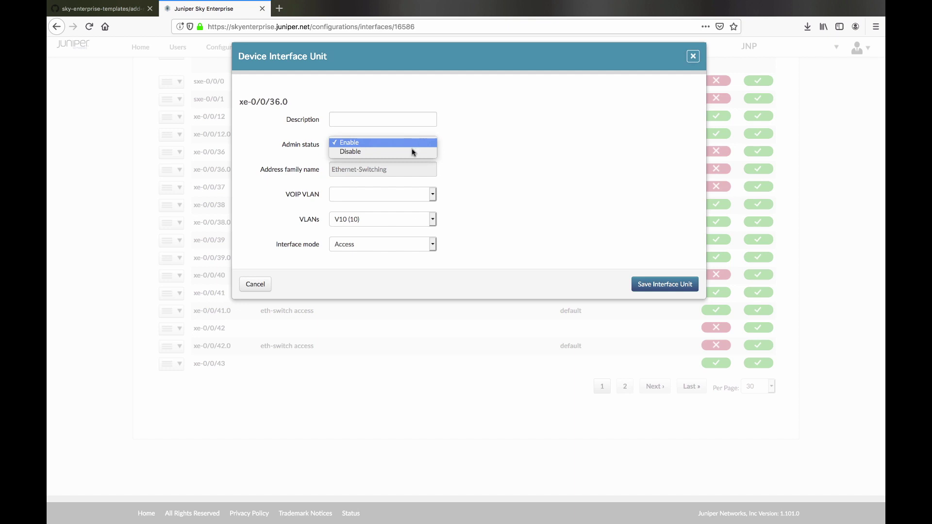
left_click(557, 216)
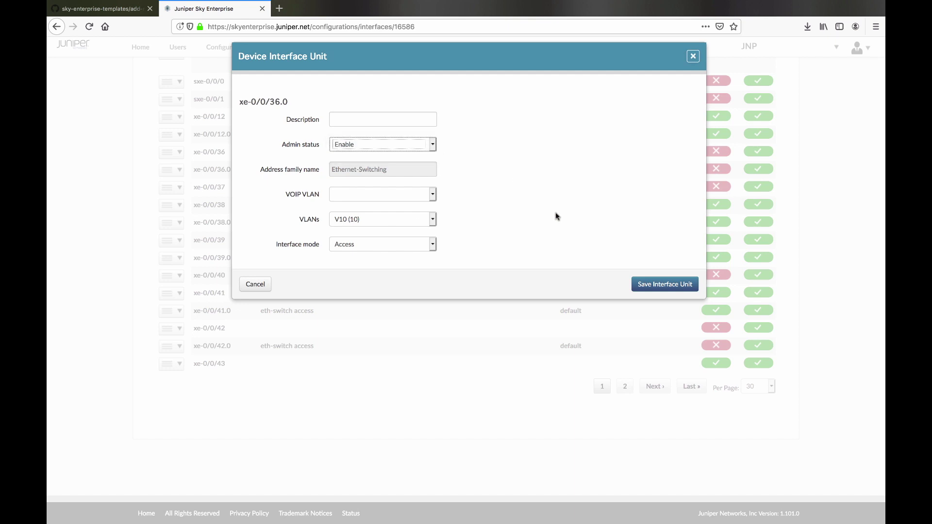
left_click(674, 285)
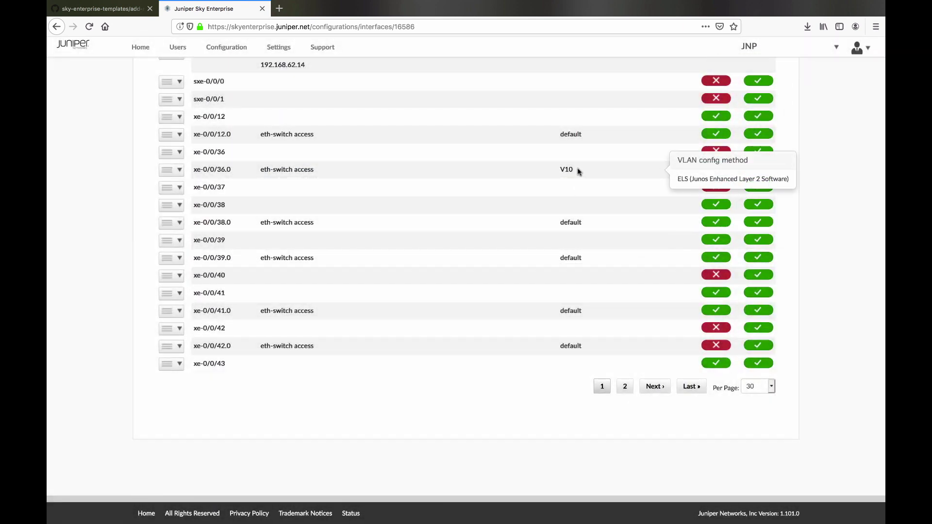
Open B5R2-QFX5K-2's System and Monitoring page and review its interface traffic graphs
double_click(565, 170)
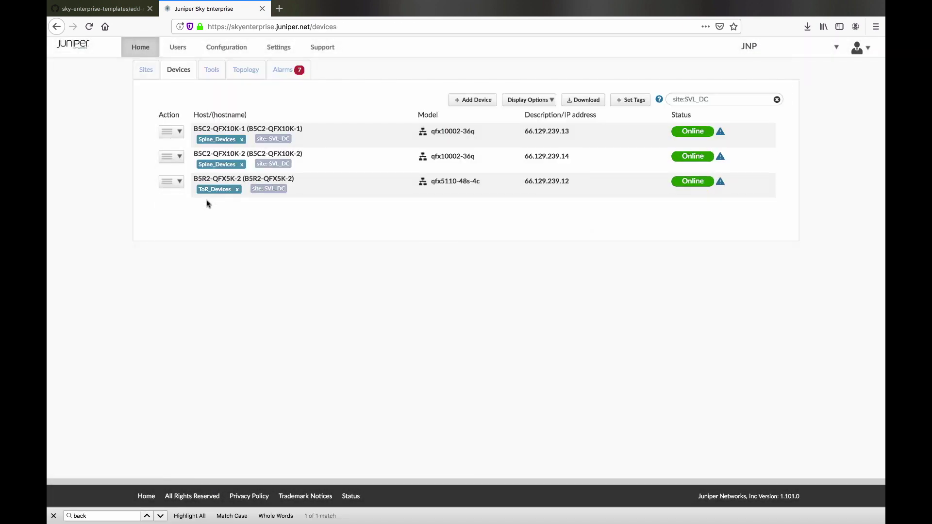
left_click(180, 182)
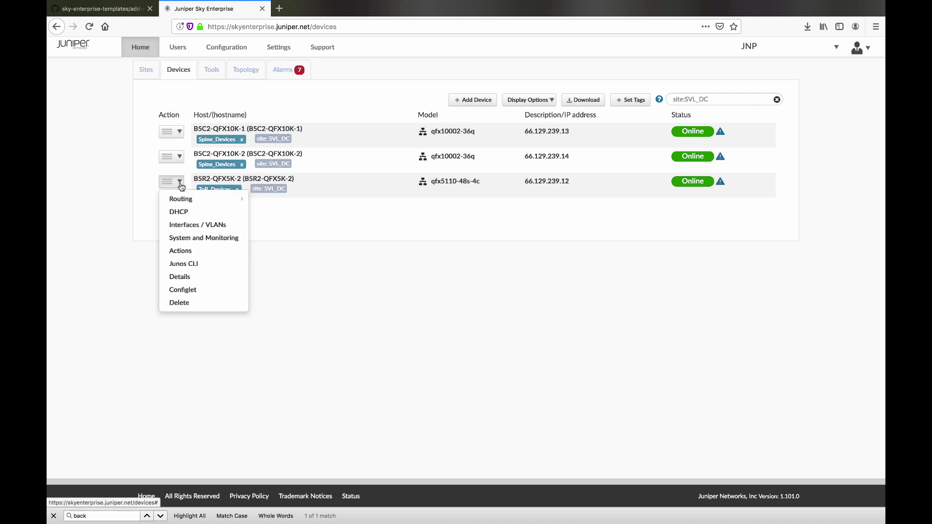
left_click(200, 238)
scroll(505, 340, "down", 3)
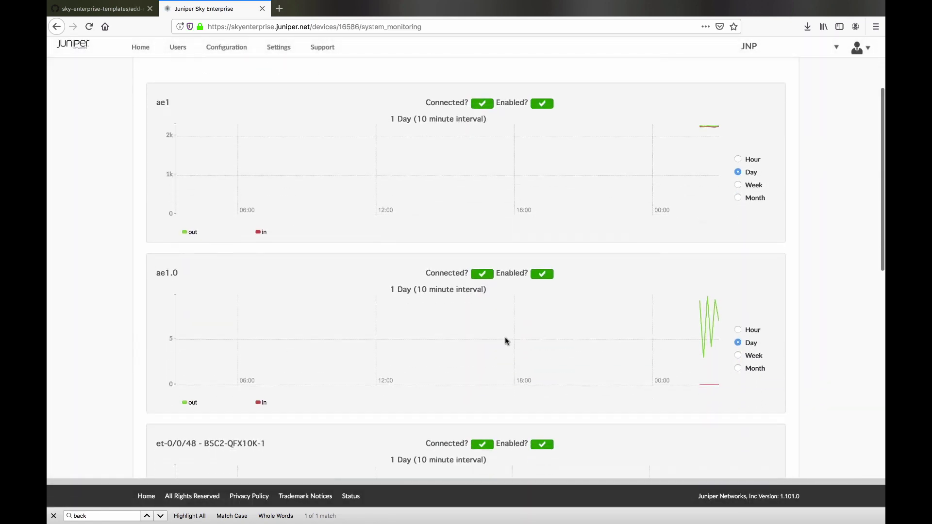
mouse_move(410, 354)
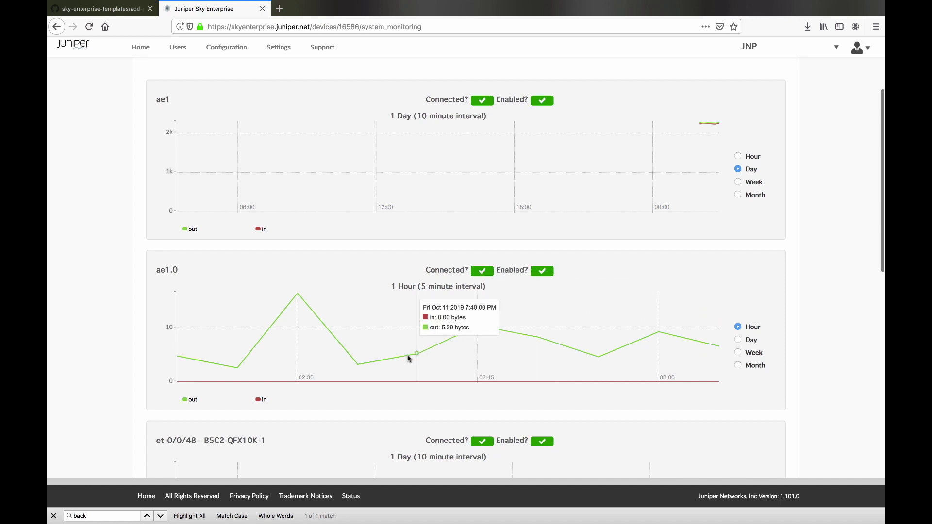
mouse_move(298, 294)
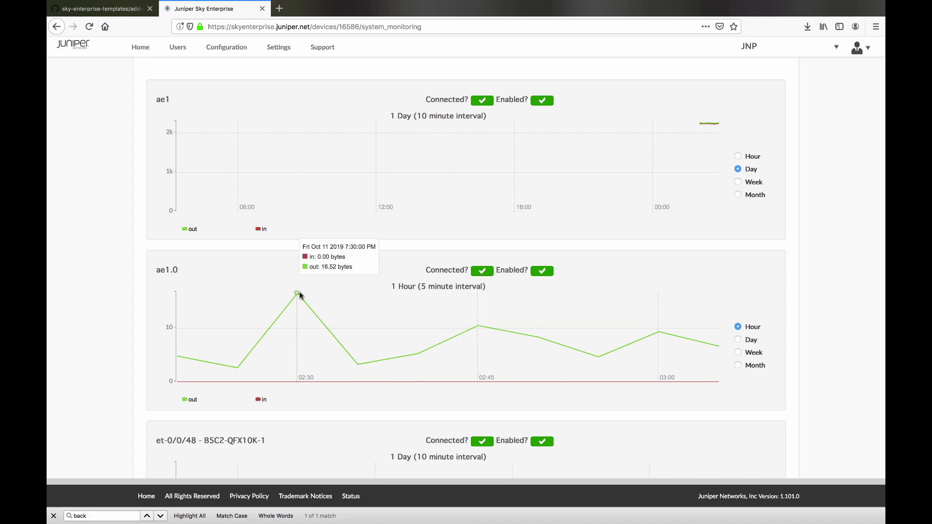